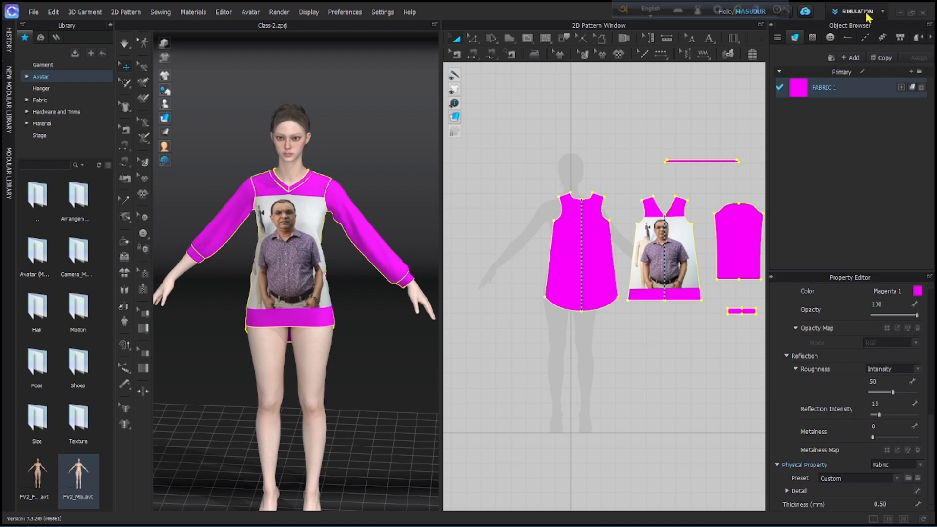
scroll(418, 390, "up", 1)
scroll(380, 371, "up", 3)
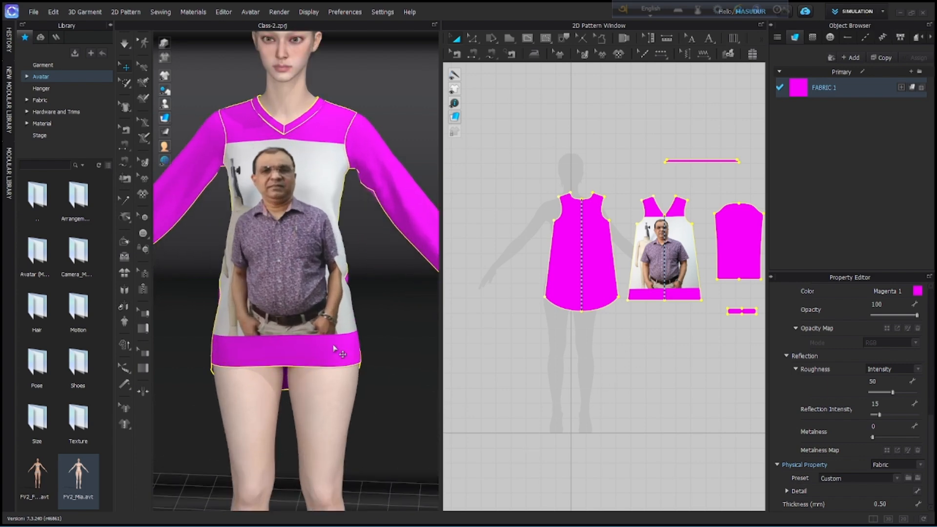
scroll(348, 349, "down", 3)
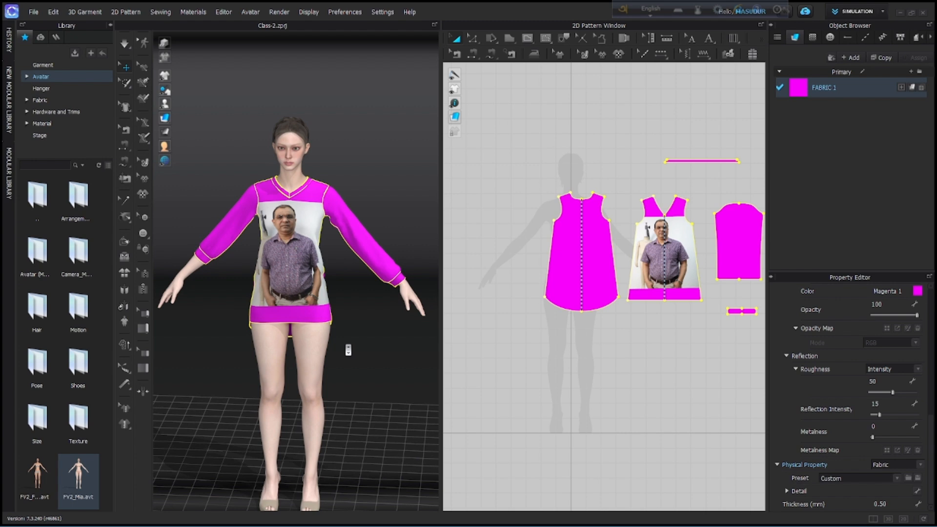
scroll(348, 350, "down", 1)
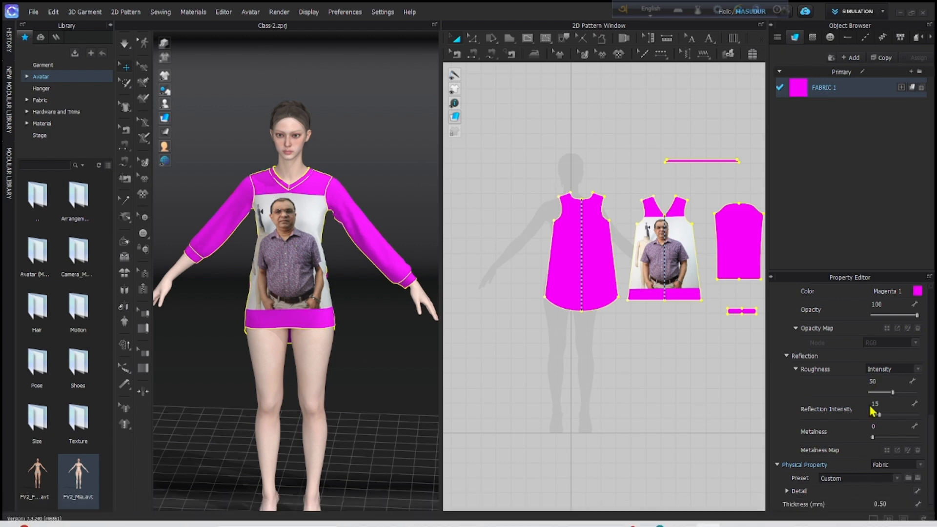
Switch the workspace layout to show only the 3D garment window, without the 2D pattern window.
left_click(887, 518)
scroll(548, 288, "up", 3)
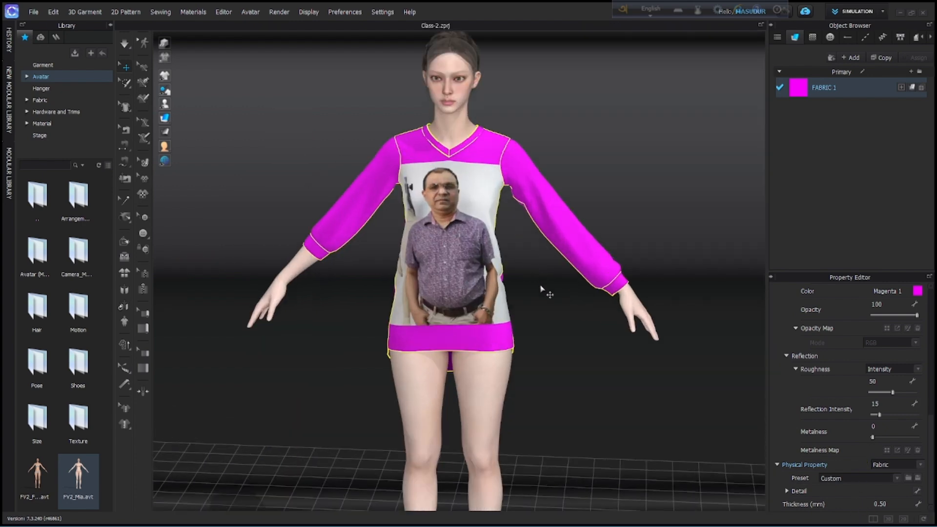
scroll(560, 299, "down", 3)
middle_click_drag(559, 300, 458, 268)
scroll(433, 262, "up", 2)
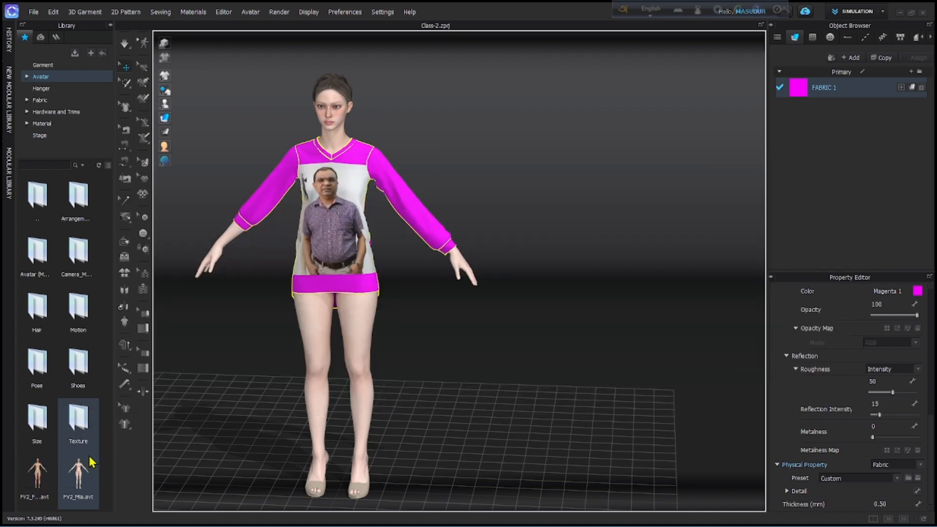
Load the FV2_Feifei avatar with load type Add at zero translation, maintaining the current avatar's size and pose.
mouse_move(41, 480)
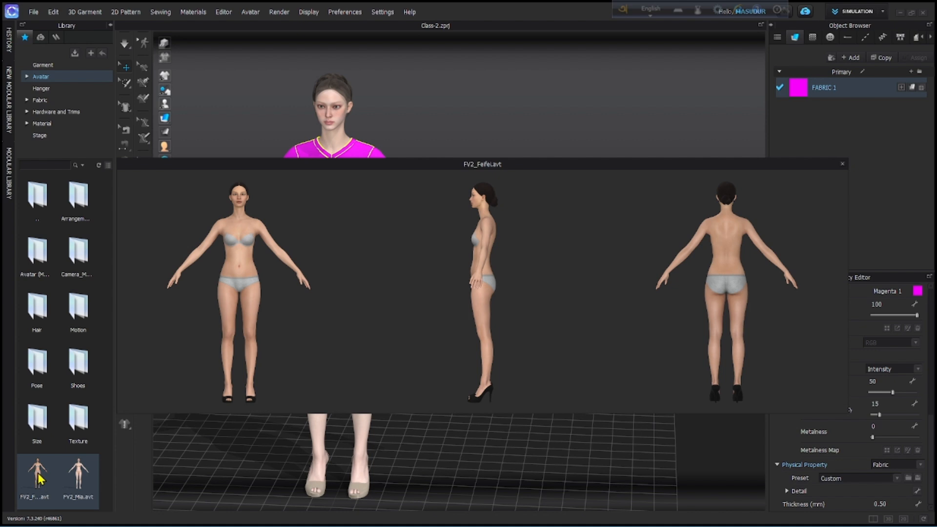
double_click(41, 480)
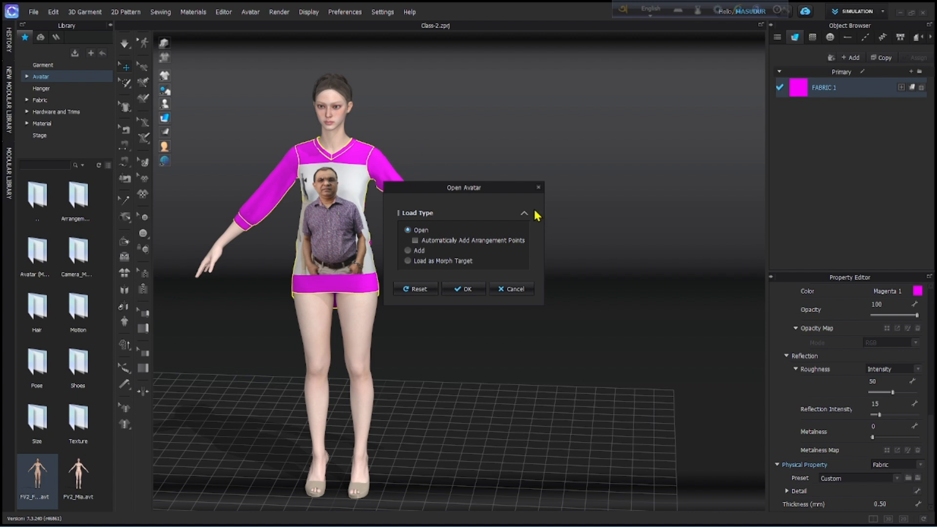
left_click_drag(513, 191, 599, 138)
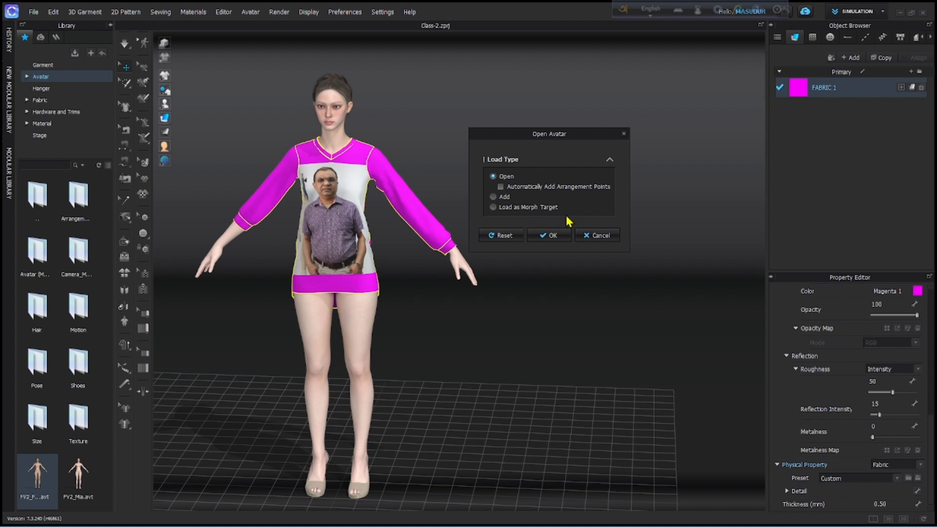
left_click(493, 197)
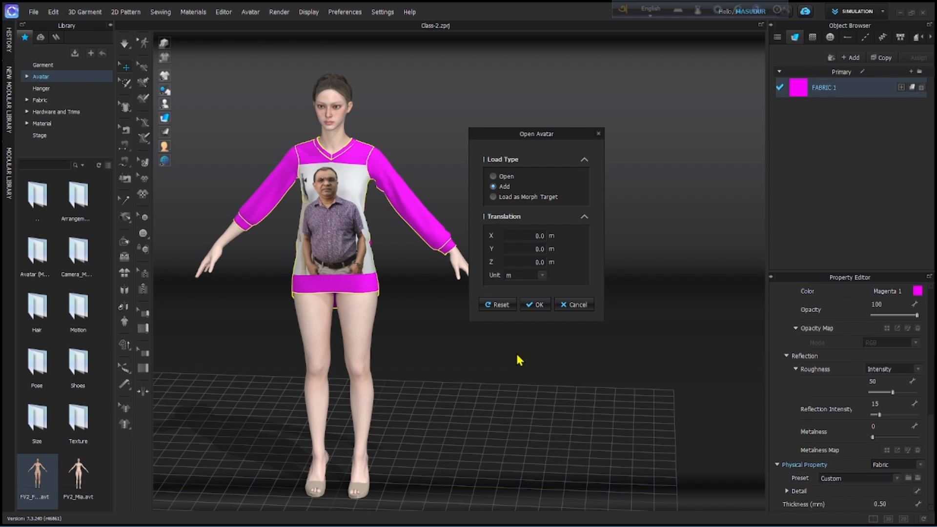
left_click(536, 306)
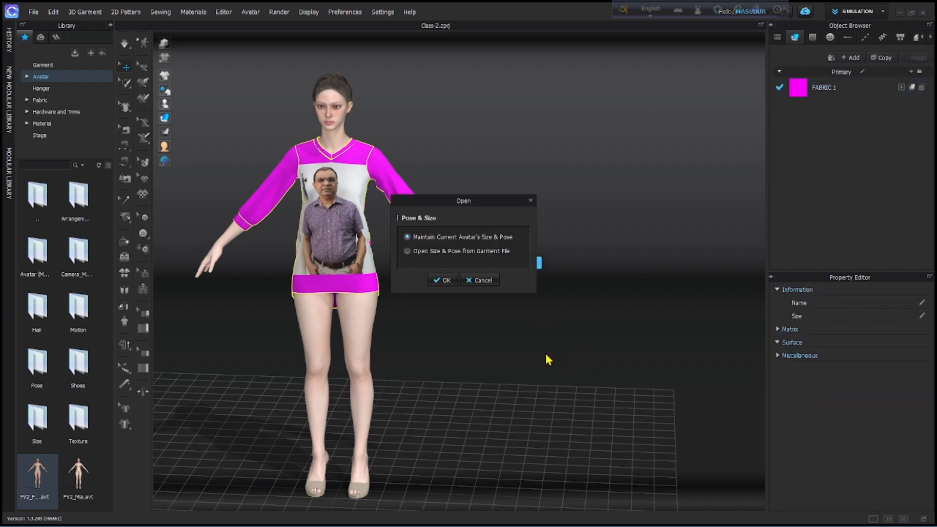
left_click(446, 281)
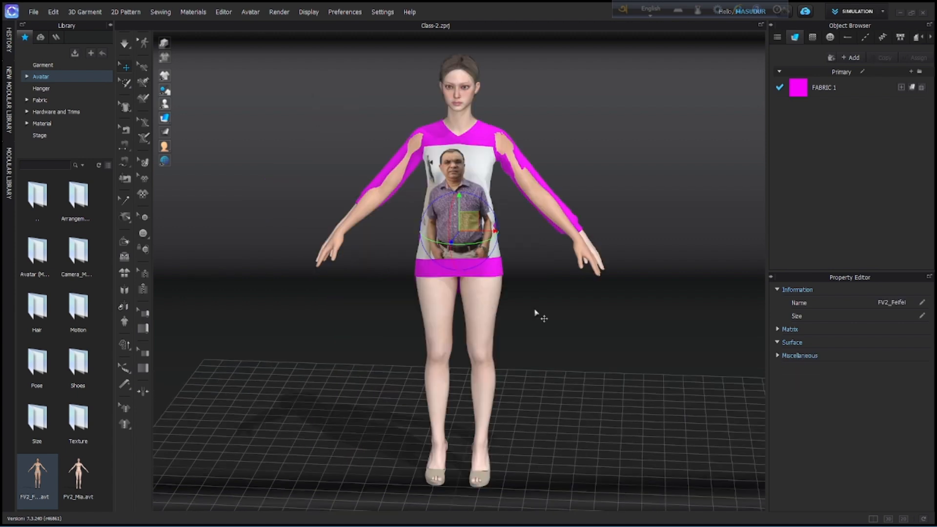
Examine the overlapping avatars and the garment from the front and back, including the hands.
scroll(549, 308, "up", 5)
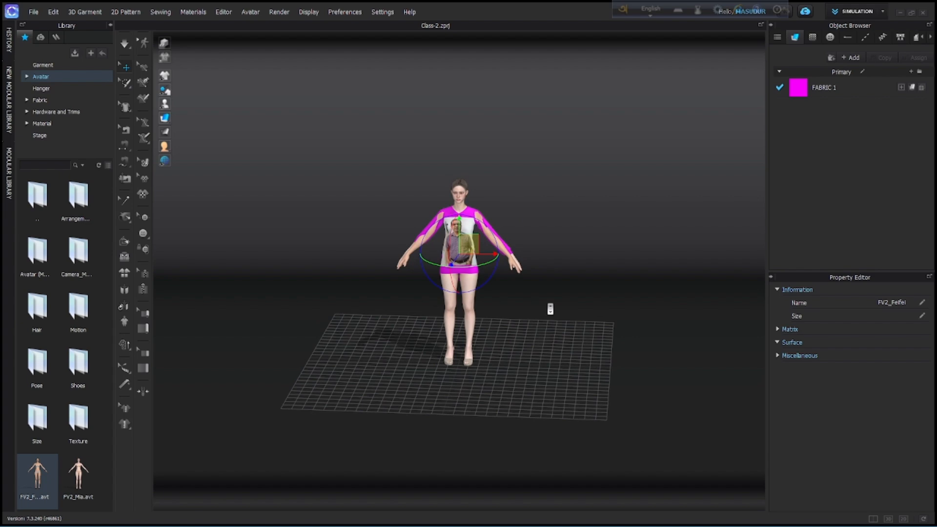
scroll(550, 308, "up", 5)
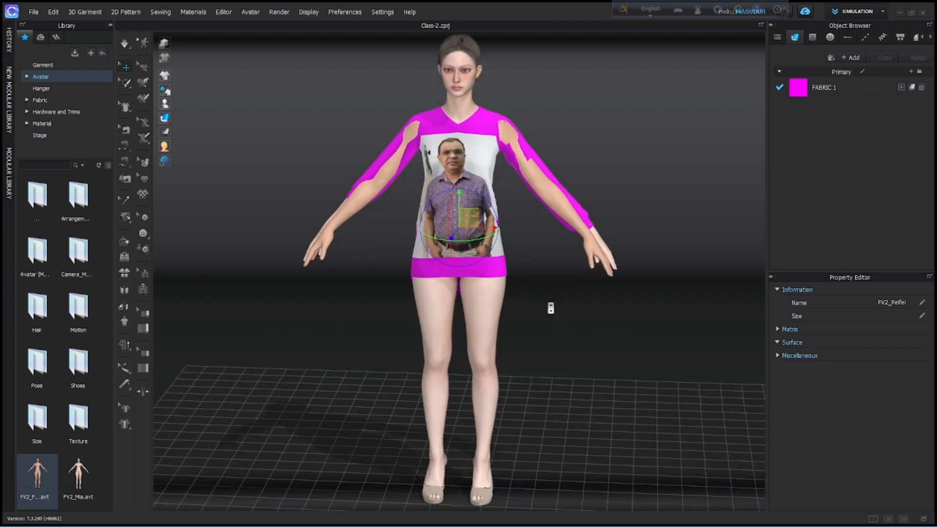
scroll(588, 299, "up", 3)
right_click_drag(589, 299, 389, 284)
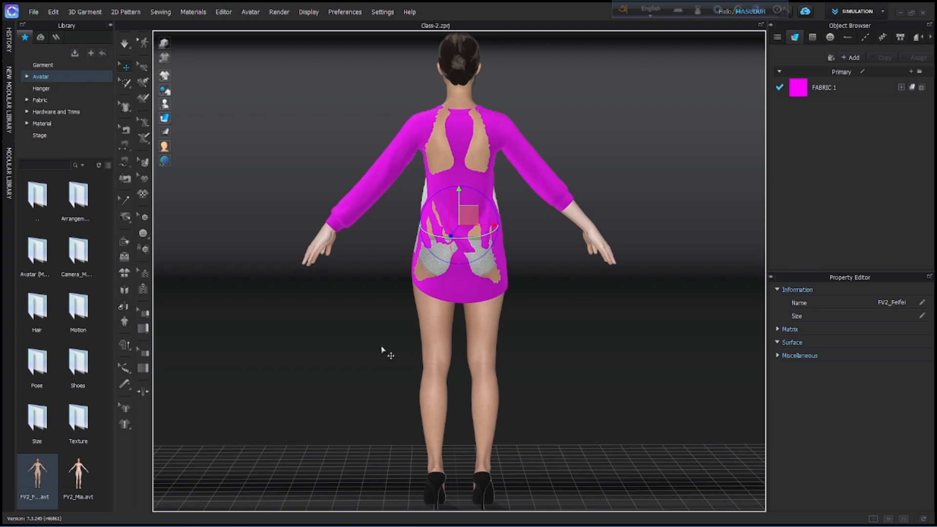
scroll(356, 274, "up", 6)
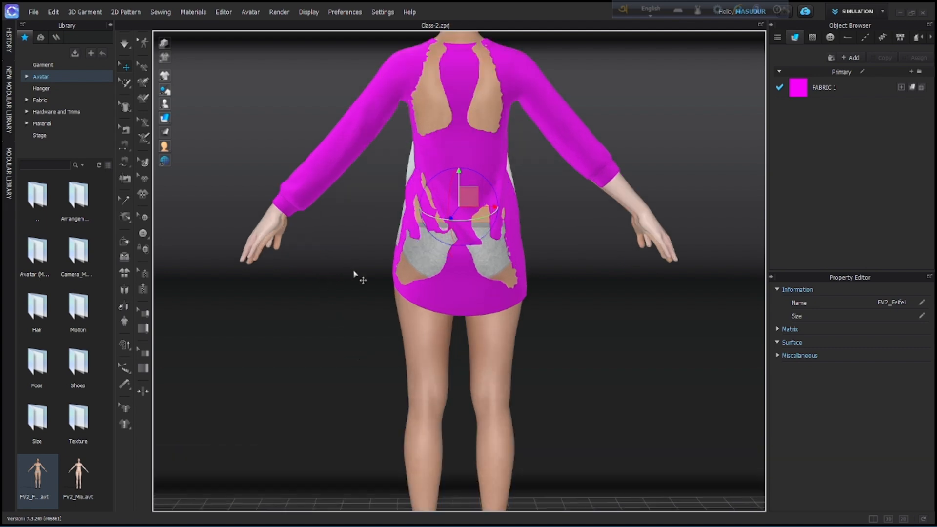
middle_click_drag(447, 300, 526, 315)
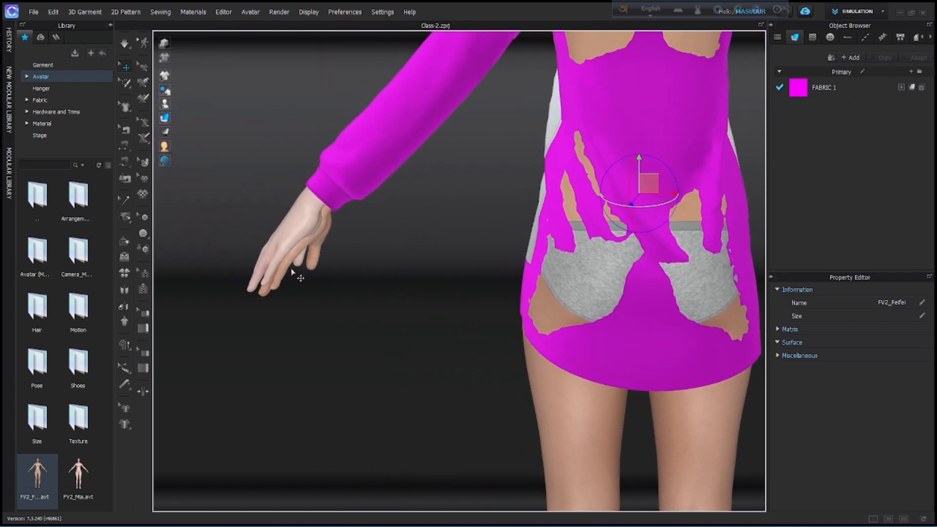
scroll(288, 283, "down", 5)
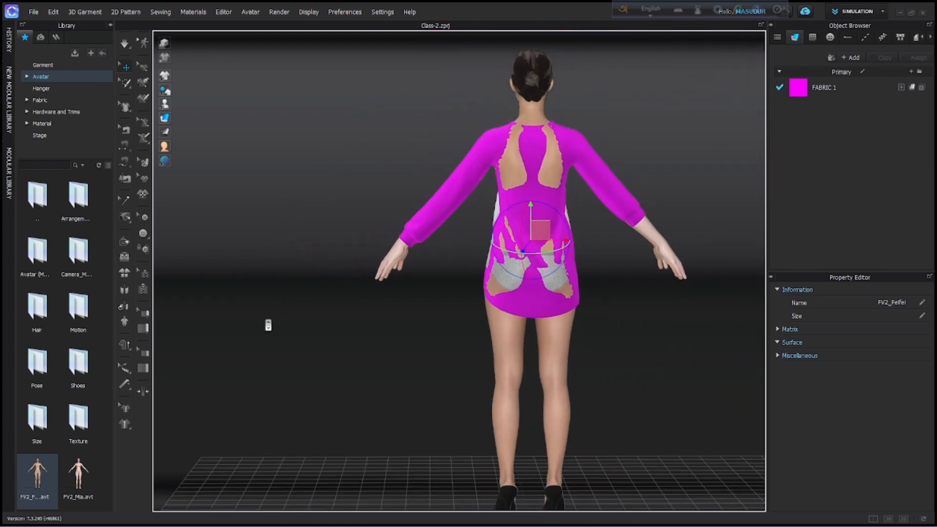
right_click_drag(270, 319, 499, 326)
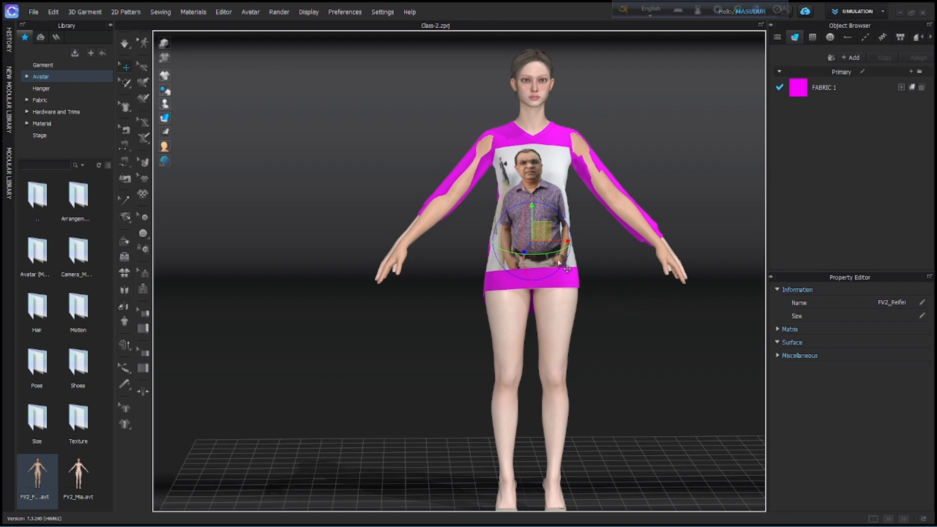
Move the FV2_Feifei avatar sideways out of the garment so it stands beside the dressed avatar.
scroll(654, 325, "down", 5)
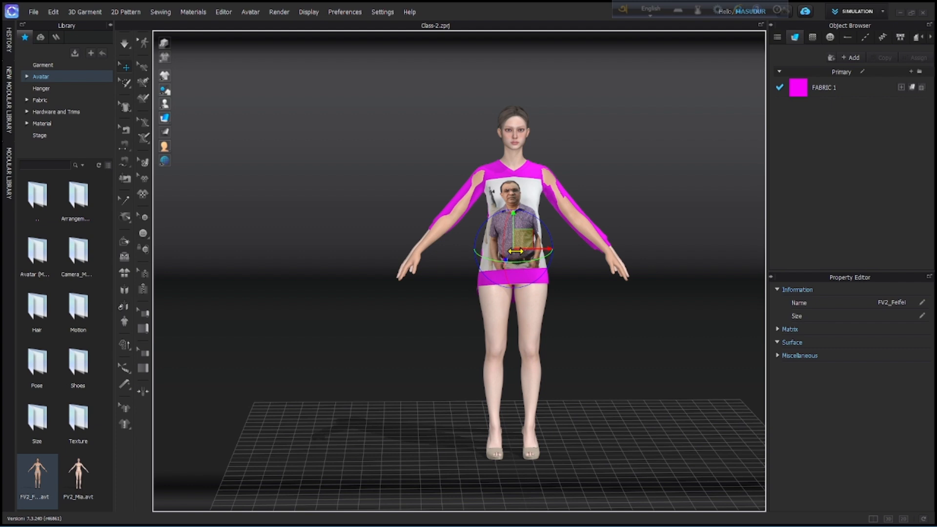
left_click_drag(515, 251, 751, 255)
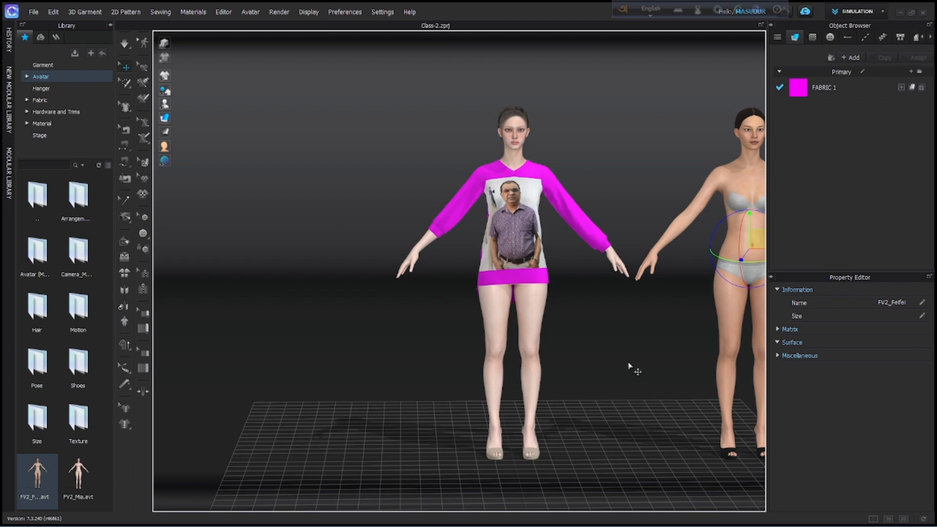
scroll(634, 368, "down", 3)
right_click_drag(637, 367, 499, 378)
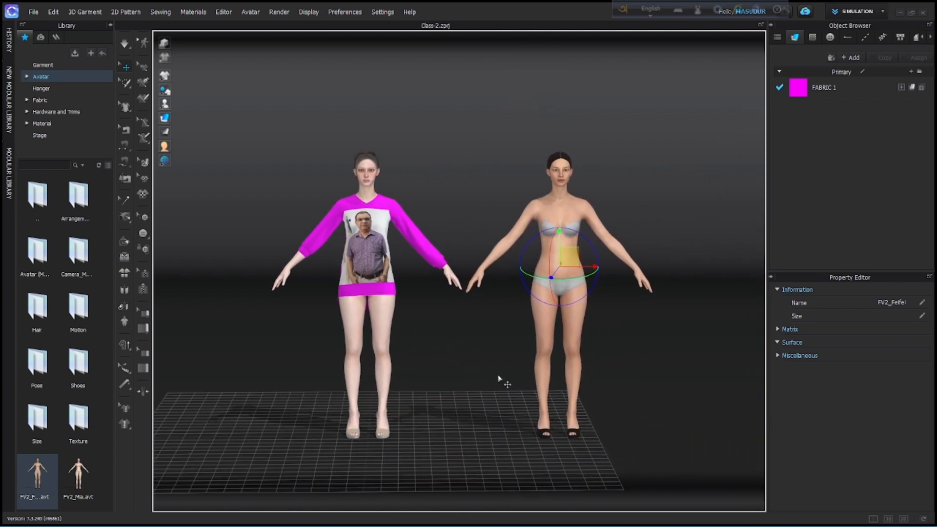
Shift the FV2_Feifei avatar slightly backward in the side view to line it up with the dressed avatar, and clear the selection.
right_click_drag(698, 349, 629, 345)
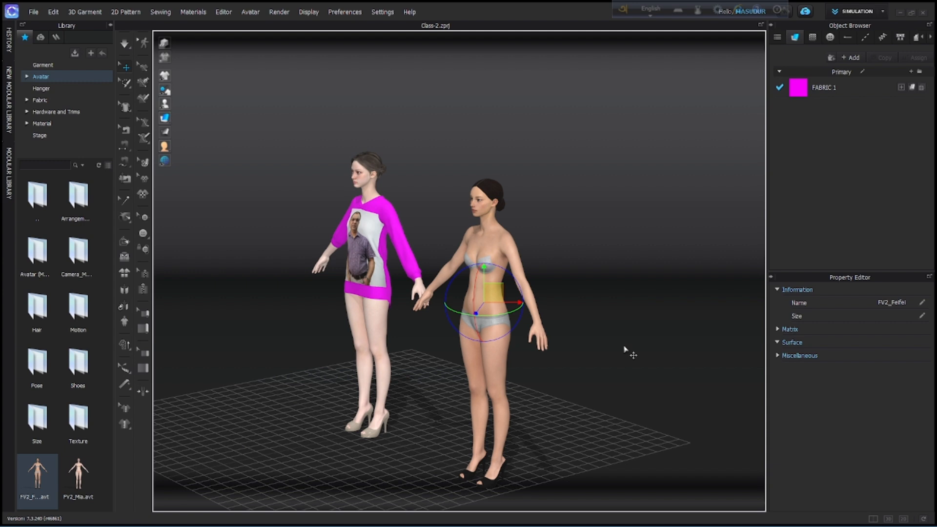
key("2")
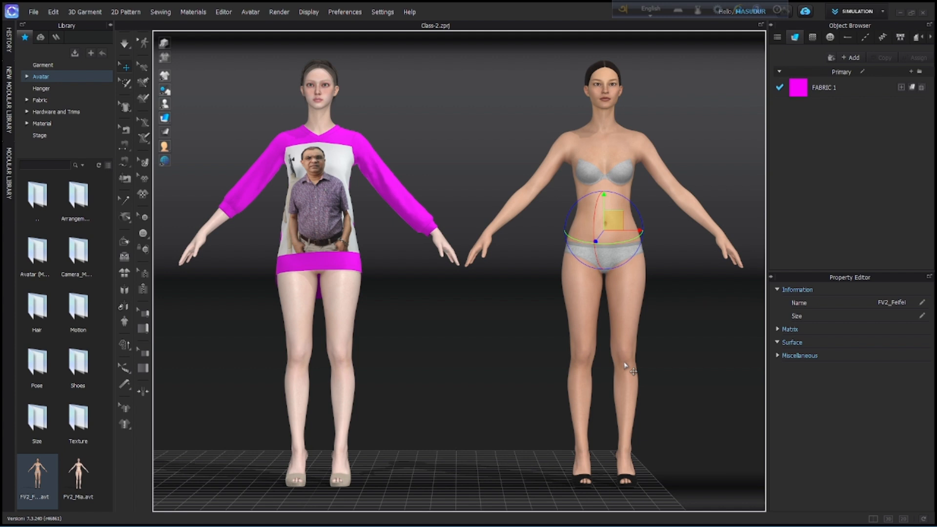
key("3")
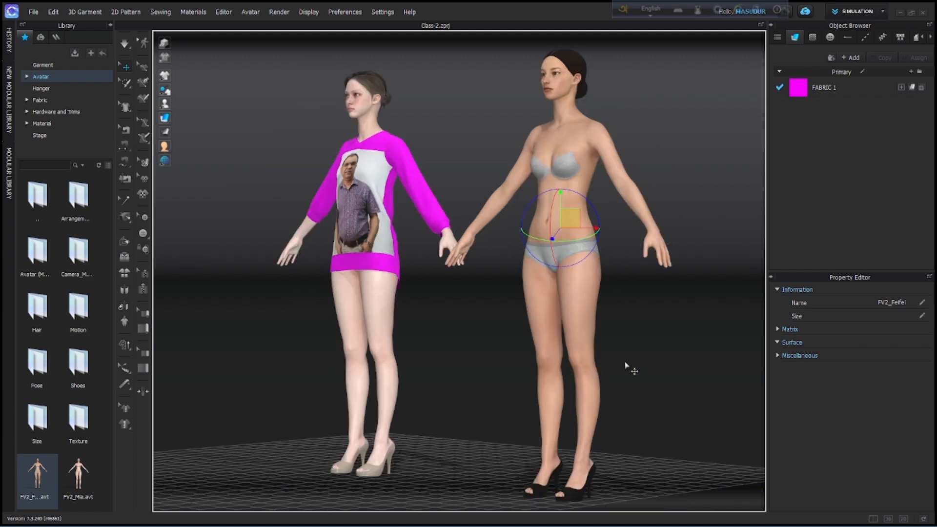
key("6")
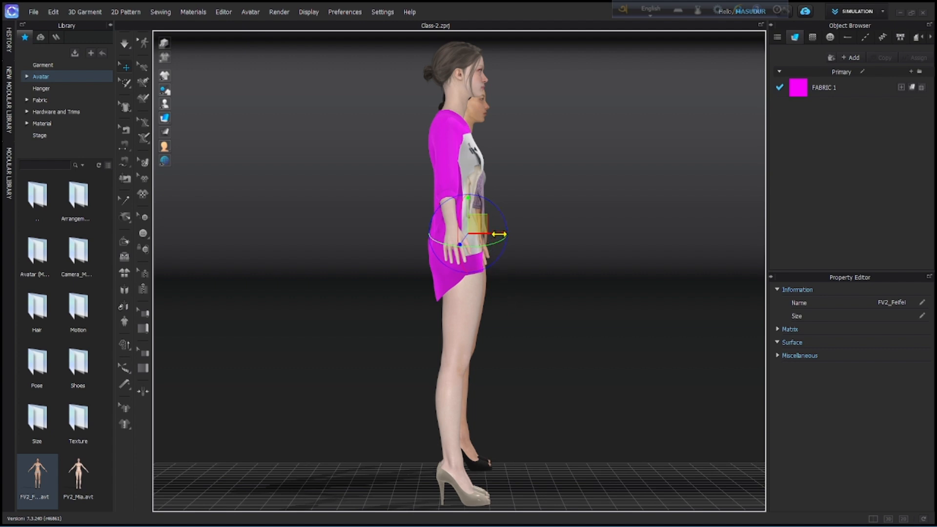
left_click_drag(499, 234, 494, 234)
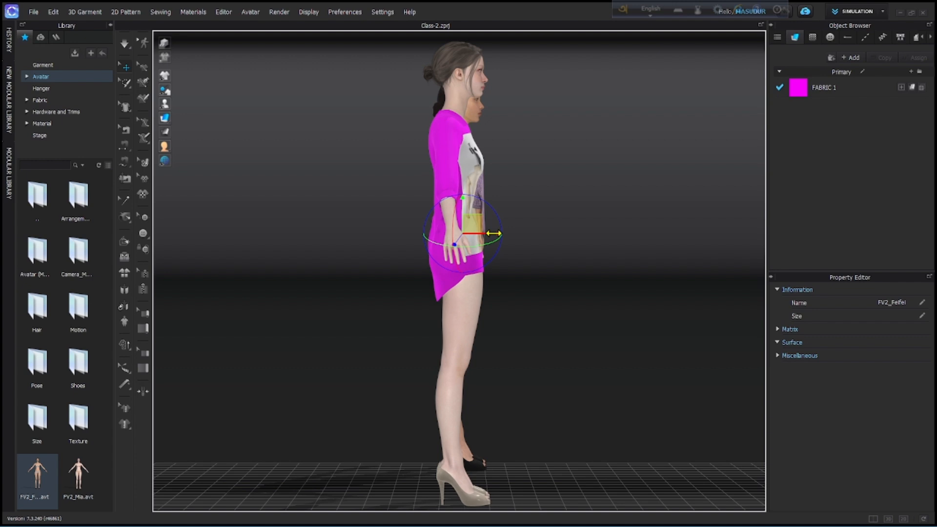
left_click_drag(493, 234, 493, 233)
right_click_drag(620, 297, 512, 303)
right_click_drag(612, 309, 185, 303)
middle_click_drag(342, 353, 460, 341)
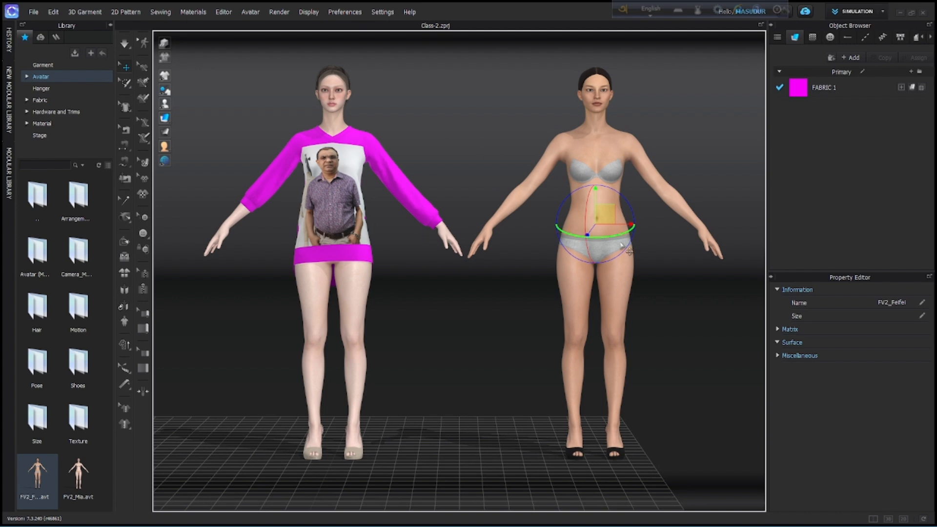
scroll(669, 356, "up", 3)
scroll(666, 355, "down", 3)
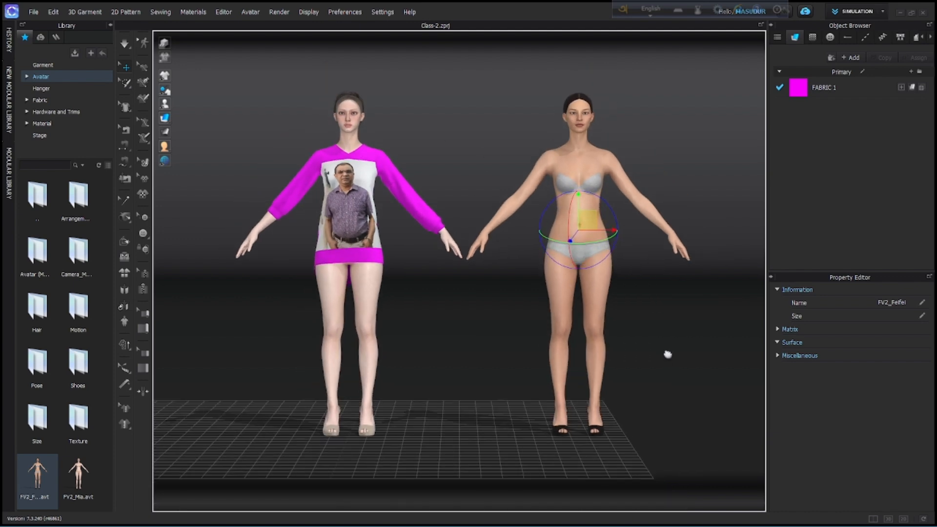
middle_click_drag(666, 355, 635, 341)
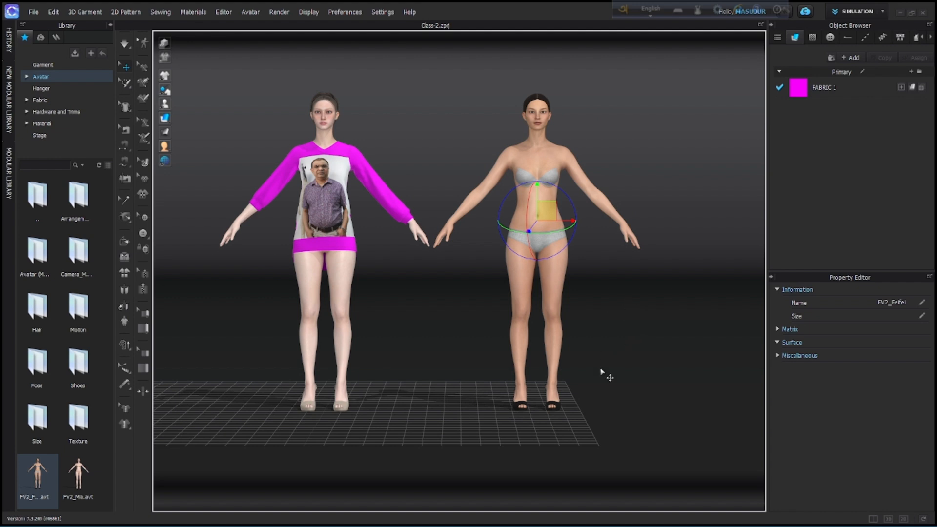
left_click(438, 350)
scroll(662, 337, "down", 1)
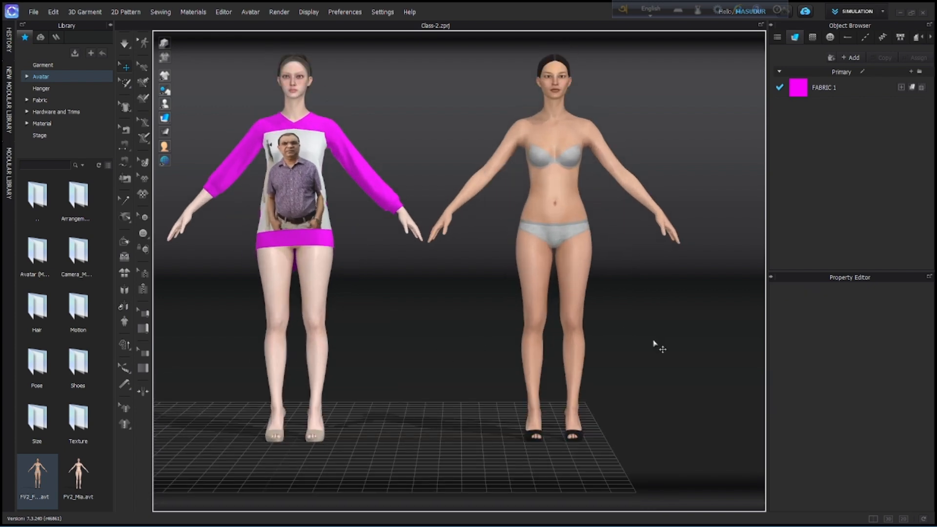
scroll(656, 344, "down", 1)
left_click(527, 221)
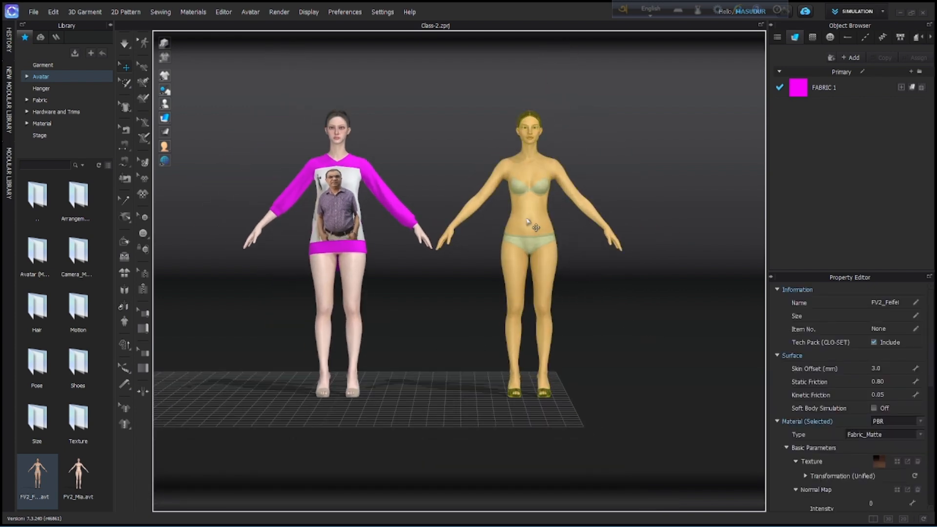
scroll(536, 351, "up", 2)
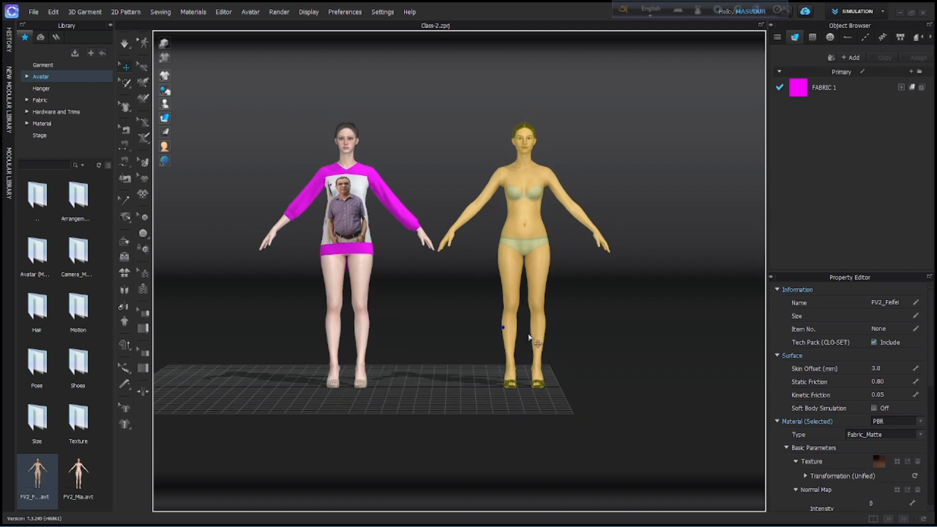
left_click(639, 385)
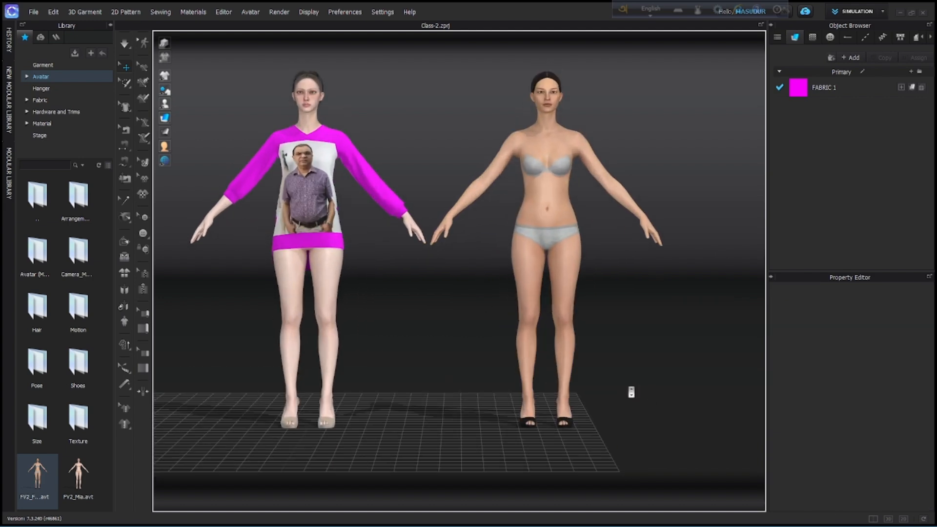
mouse_move(658, 349)
right_mouse_down()
mouse_move(462, 349)
mouse_move(665, 327)
mouse_move(632, 385)
mouse_move(663, 346)
mouse_move(650, 362)
mouse_move(650, 349)
right_mouse_up()
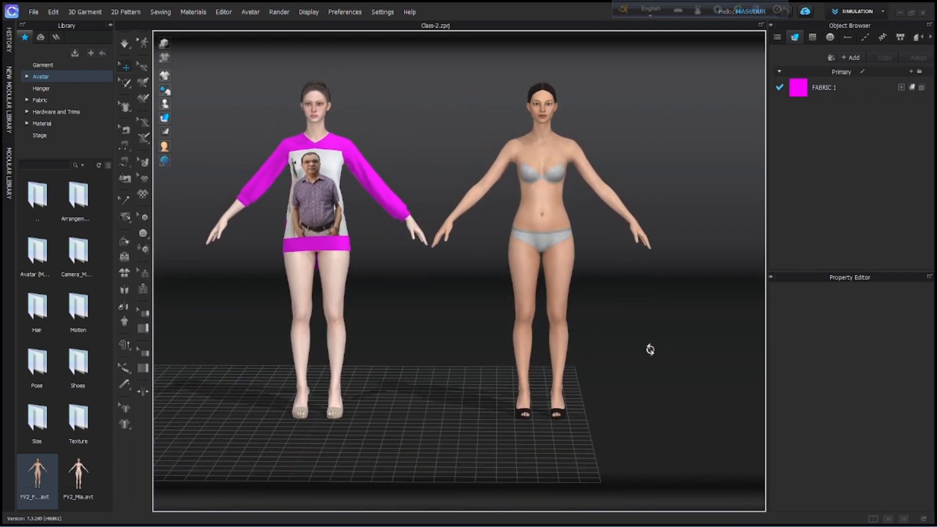
scroll(636, 372, "down", 2)
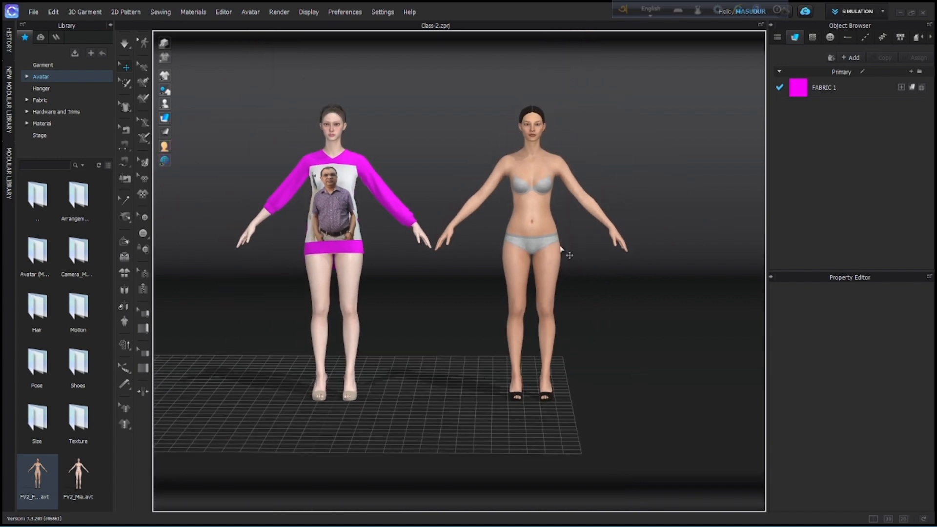
scroll(572, 373, "down", 2)
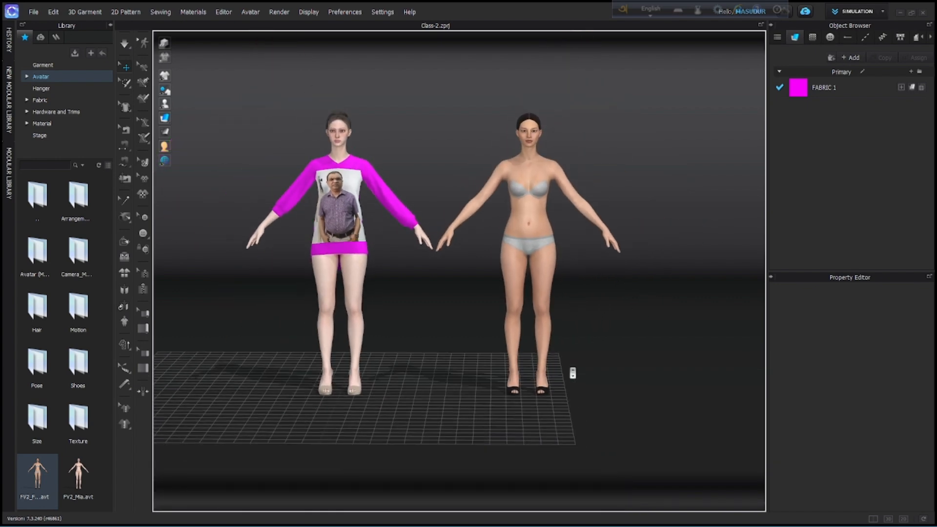
scroll(573, 374, "down", 2)
middle_click_drag(577, 372, 573, 341)
scroll(630, 358, "up", 2)
scroll(572, 341, "up", 1)
scroll(573, 341, "down", 2)
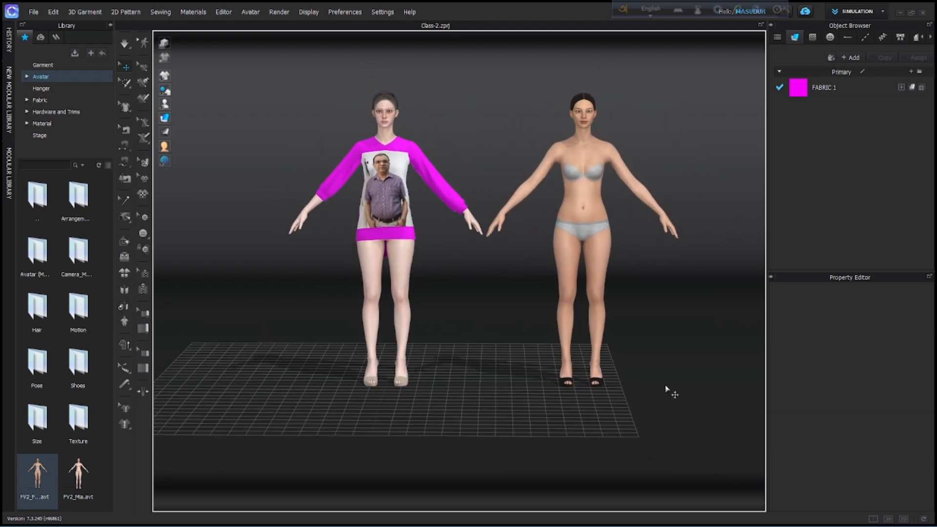
Show the 2D pattern window beside the 3D window with all garment pattern pieces in it.
left_click(873, 520)
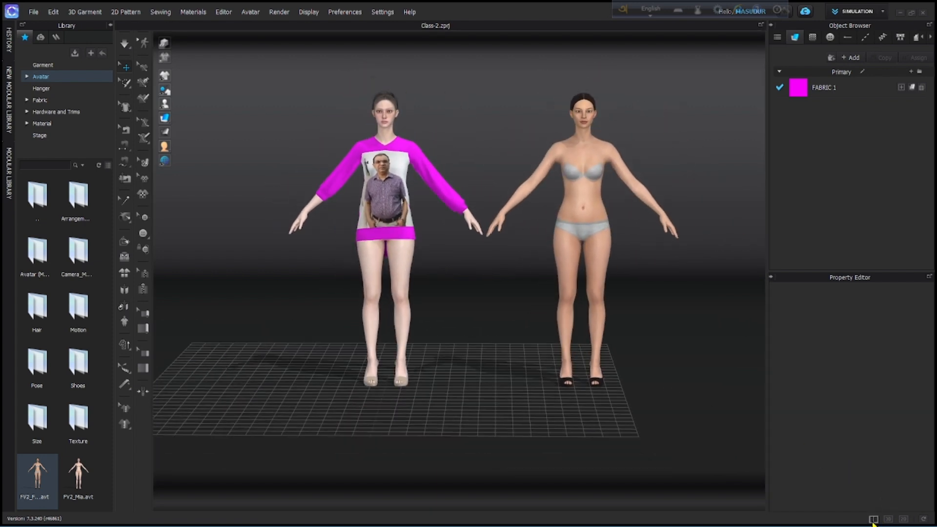
scroll(653, 383, "up", 1)
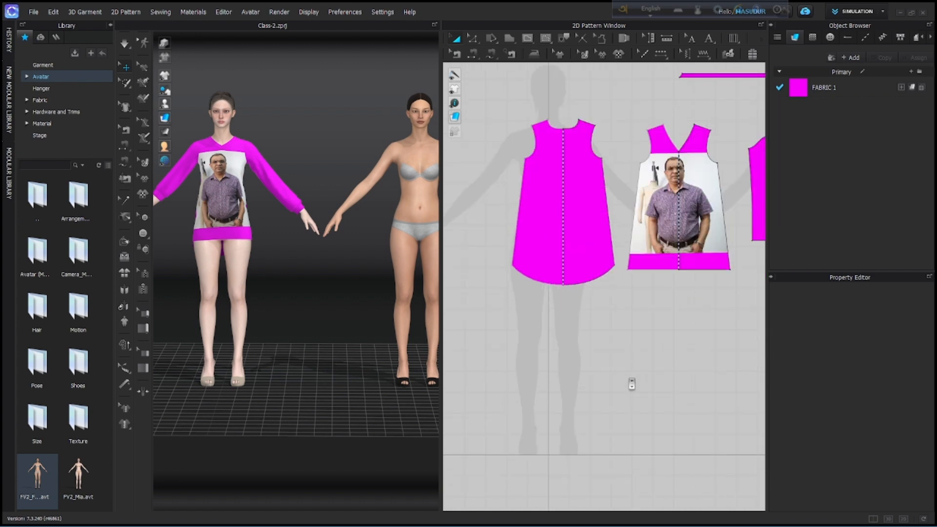
scroll(644, 382, "down", 4)
middle_click_drag(596, 372, 543, 345)
scroll(675, 376, "down", 1)
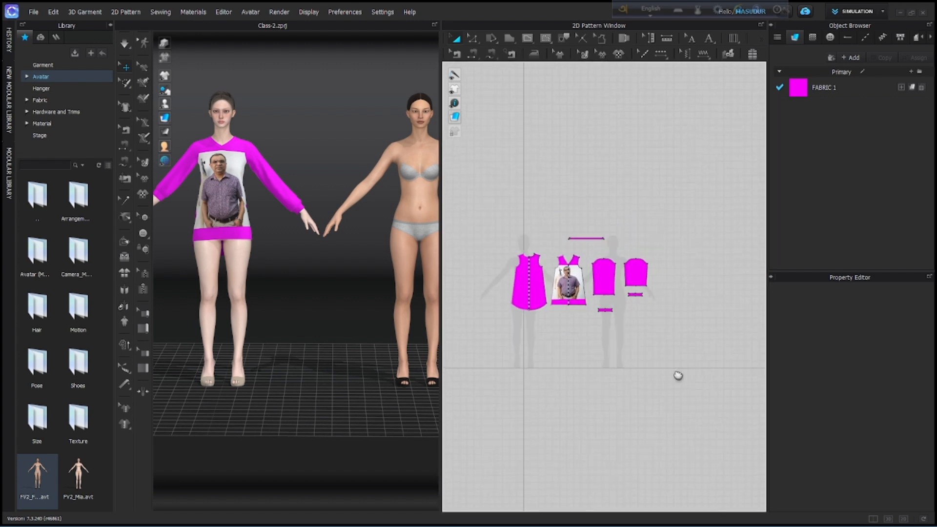
middle_click_drag(675, 376, 676, 350)
scroll(645, 330, "up", 2)
scroll(651, 331, "down", 3)
scroll(647, 330, "up", 2)
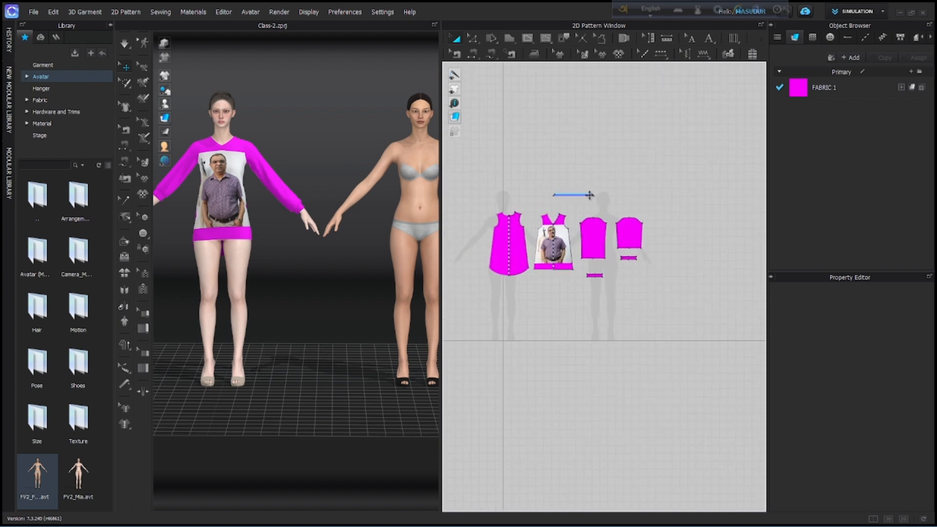
Move the narrow strip pattern piece sideways so it sits above the back and front pieces, and clear the selection.
left_click_drag(576, 195, 551, 205)
left_click(592, 299)
scroll(608, 348, "down", 3)
scroll(608, 349, "up", 3)
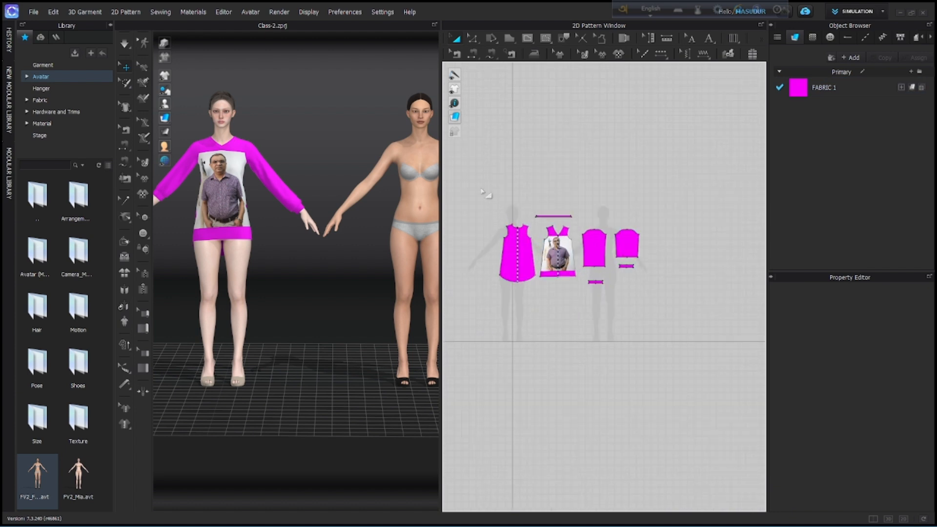
Copy all garment pattern pieces and paste the duplicate set in the same row, to the right of the originals.
left_click_drag(484, 193, 671, 318)
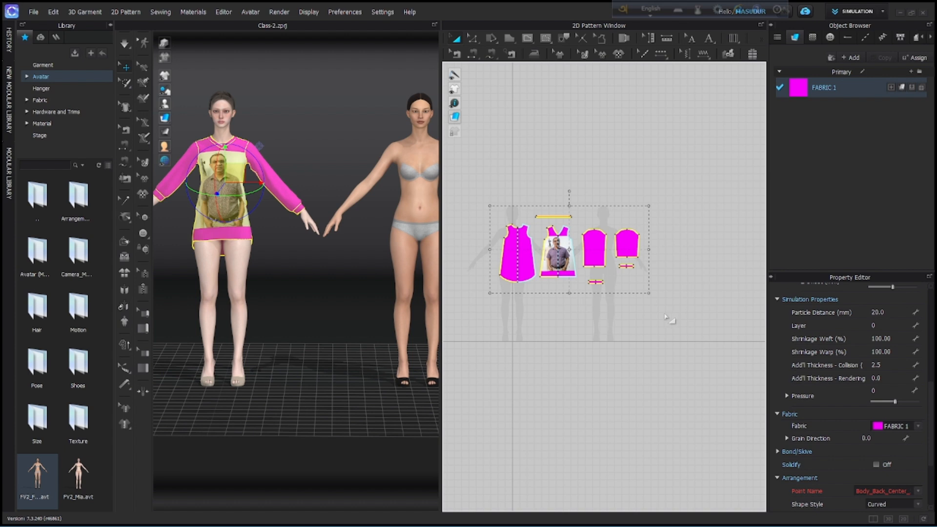
right_click(592, 237)
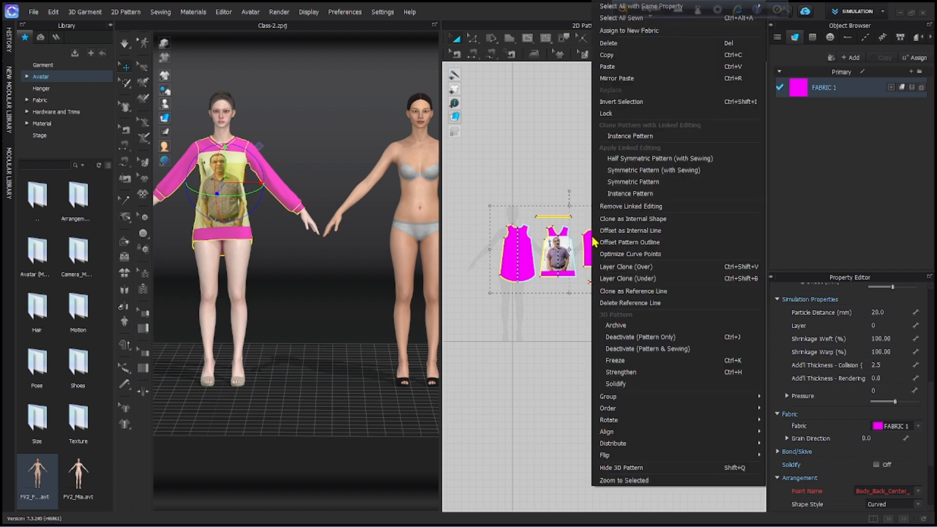
left_click(557, 367)
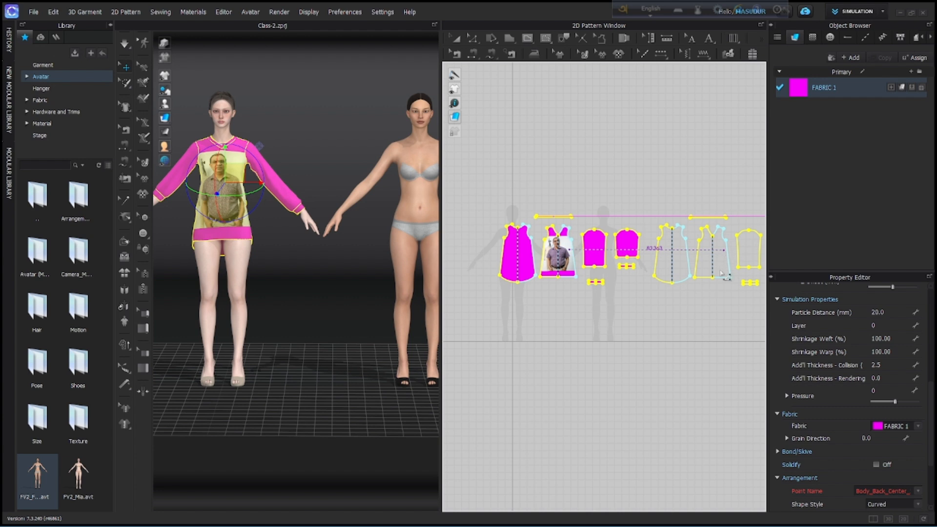
left_click(720, 273)
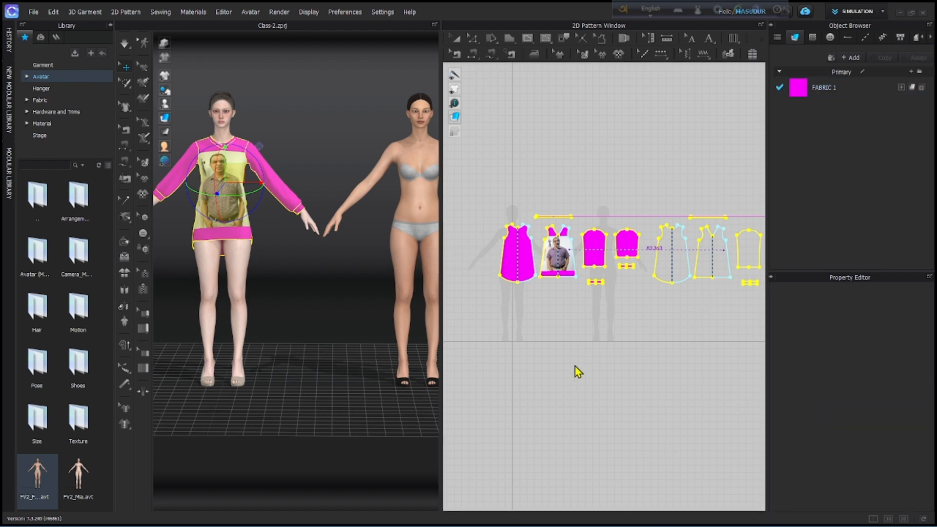
left_click(361, 392)
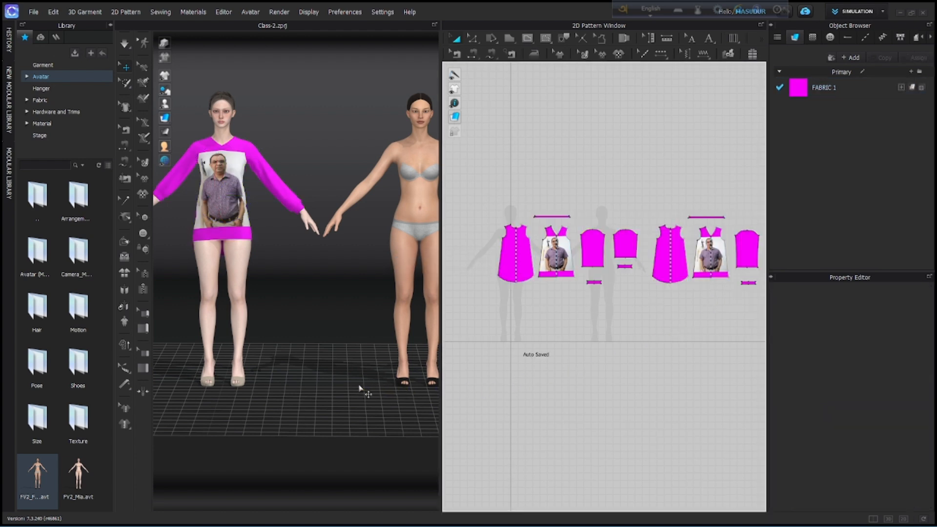
Select the duplicated back, front, strip and first sleeve pieces and try to move them sideways in 3D.
scroll(361, 388, "down", 5)
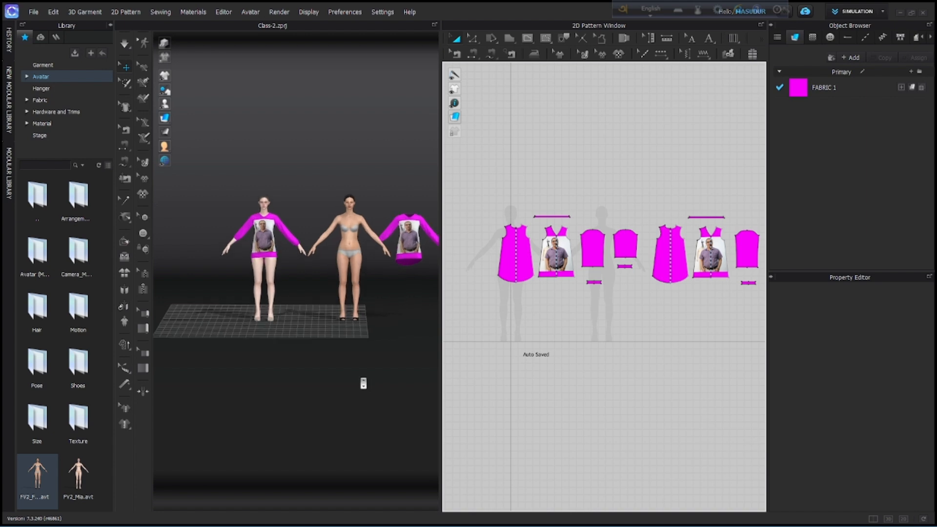
middle_click_drag(369, 380, 324, 408)
scroll(320, 411, "up", 5)
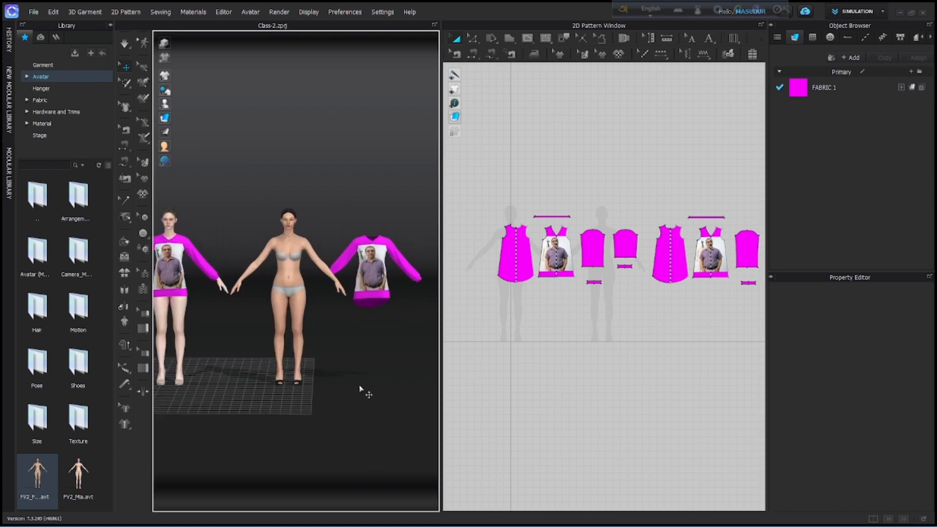
right_click_drag(379, 371, 372, 391)
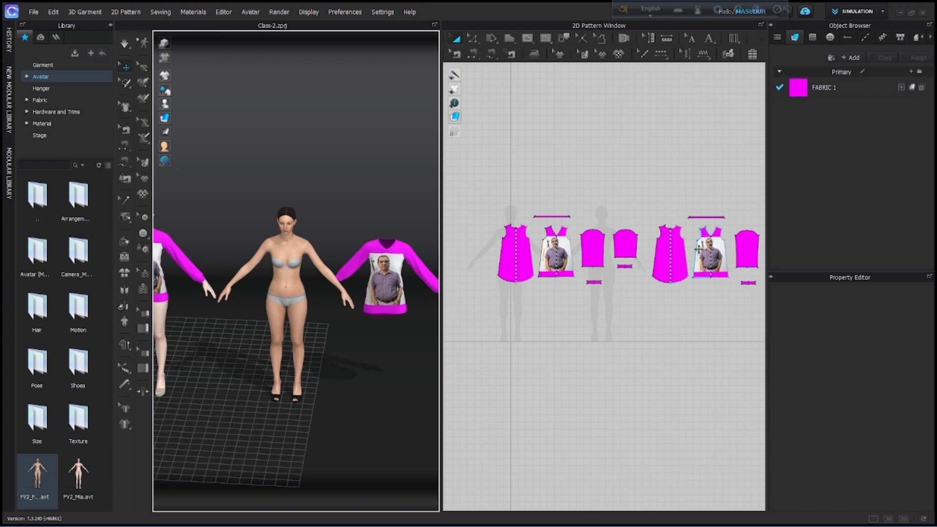
left_click_drag(645, 197, 746, 339)
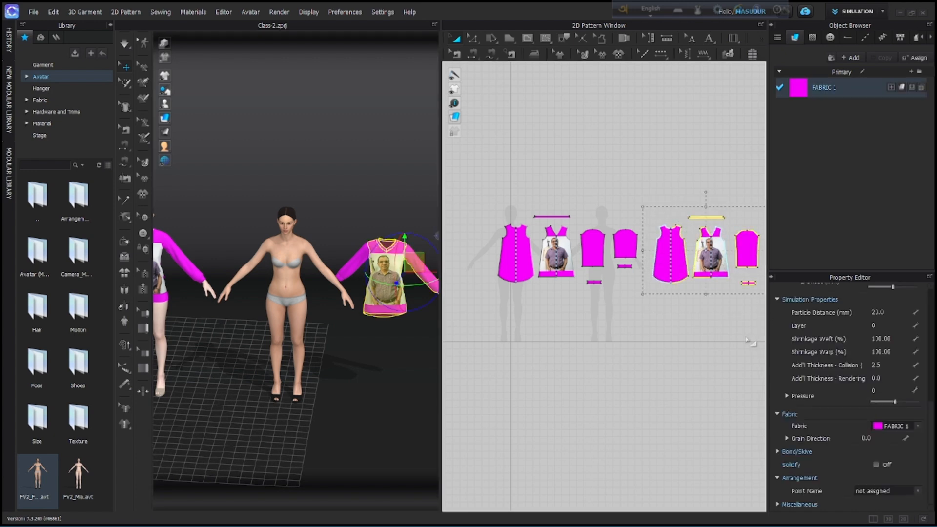
scroll(379, 343, "up", 2)
scroll(379, 343, "down", 3)
scroll(379, 343, "up", 1)
middle_click_drag(379, 344, 337, 307)
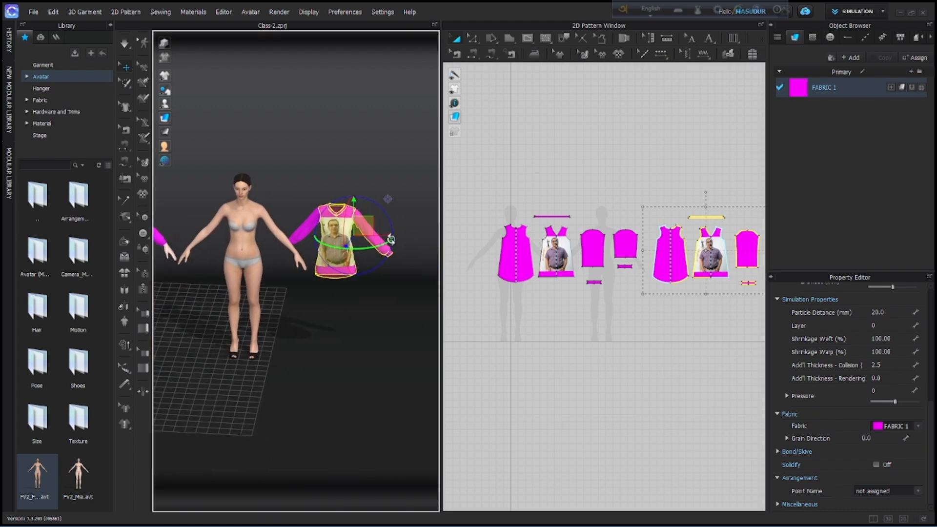
left_click_drag(372, 236, 388, 267)
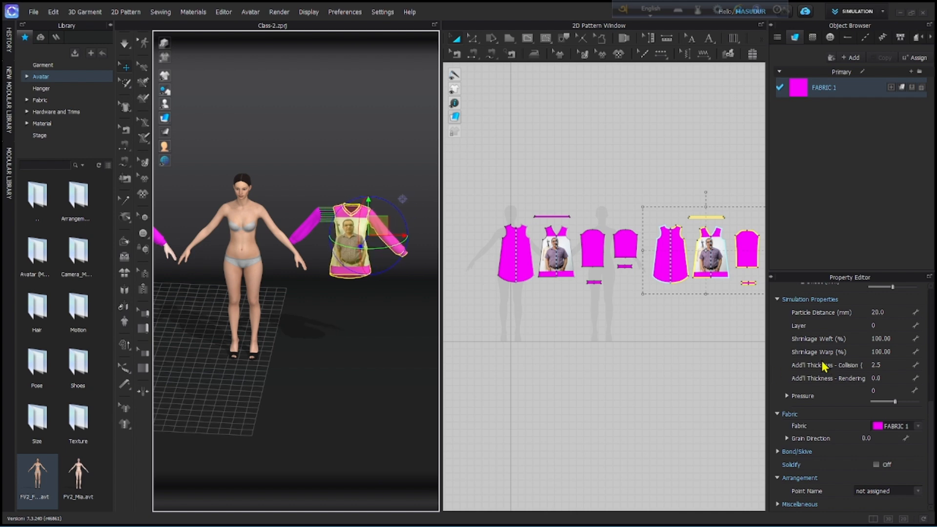
Undo the partial move of the duplicated garment and clear the selection.
scroll(824, 367, "up", 3)
scroll(732, 313, "down", 2)
right_click_drag(722, 303, 600, 317)
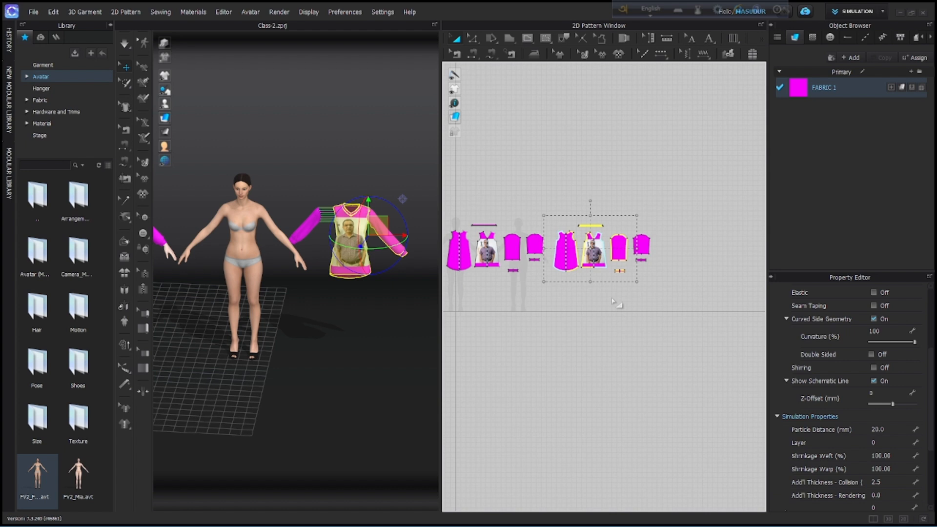
scroll(548, 345, "down", 1)
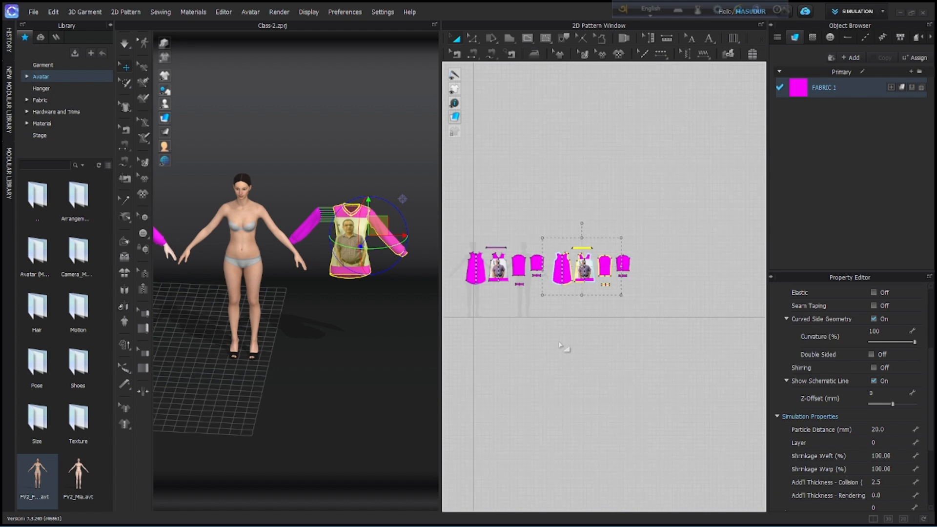
key("space")
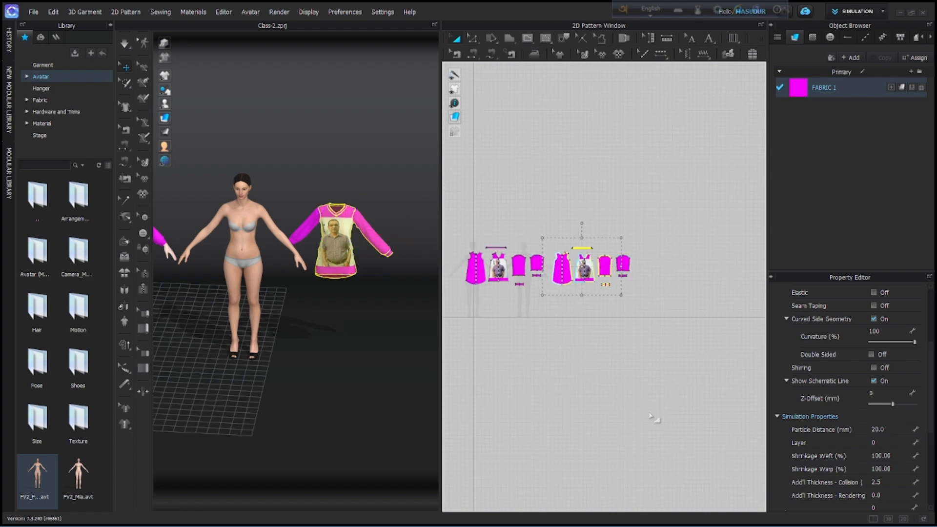
left_click(623, 365)
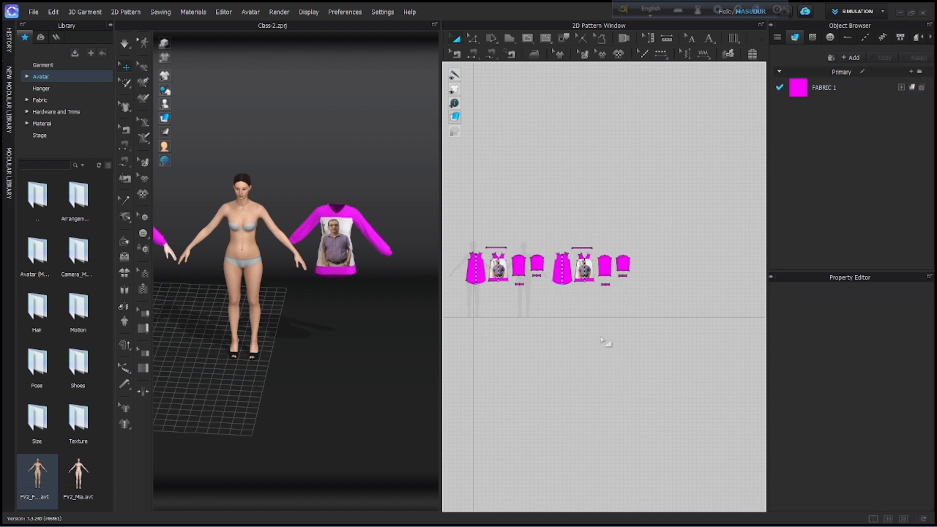
Select every piece of the duplicated garment, including both sleeves and cuffs, and hide the 2D pattern window to enlarge the 3D view.
scroll(602, 340, "up", 2)
left_click_drag(525, 183, 656, 281)
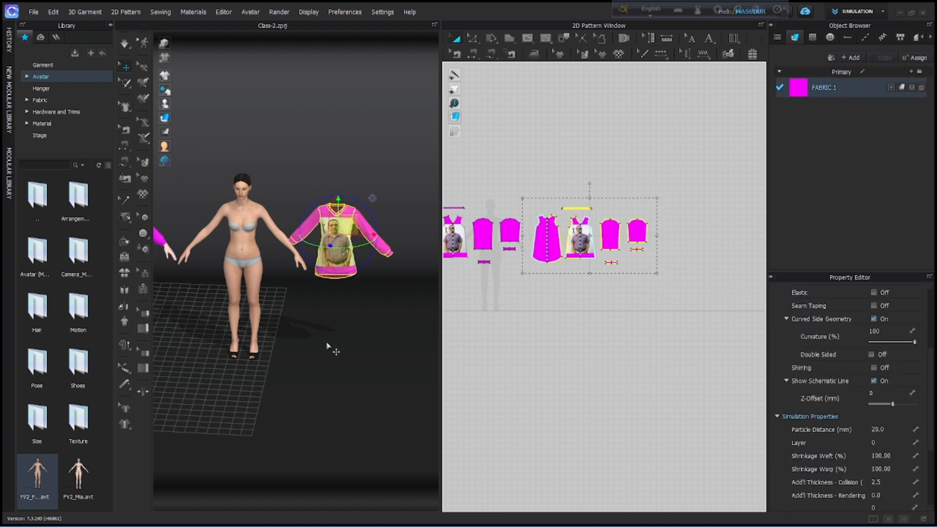
right_click_drag(327, 346, 368, 264)
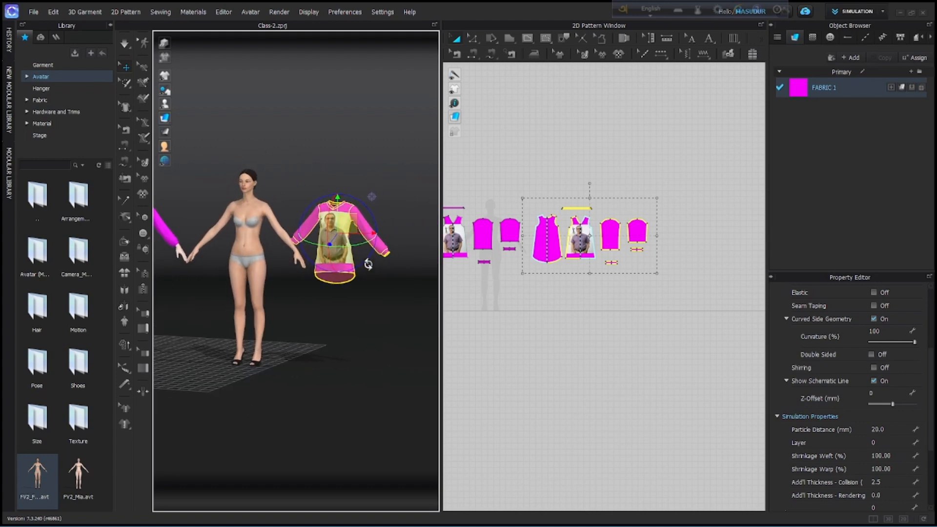
middle_click_drag(340, 303, 392, 316)
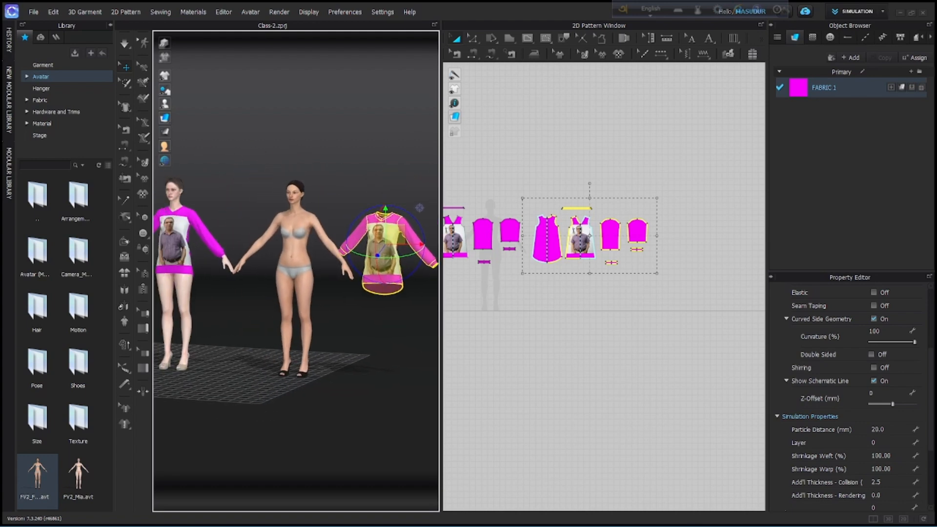
left_click(873, 520)
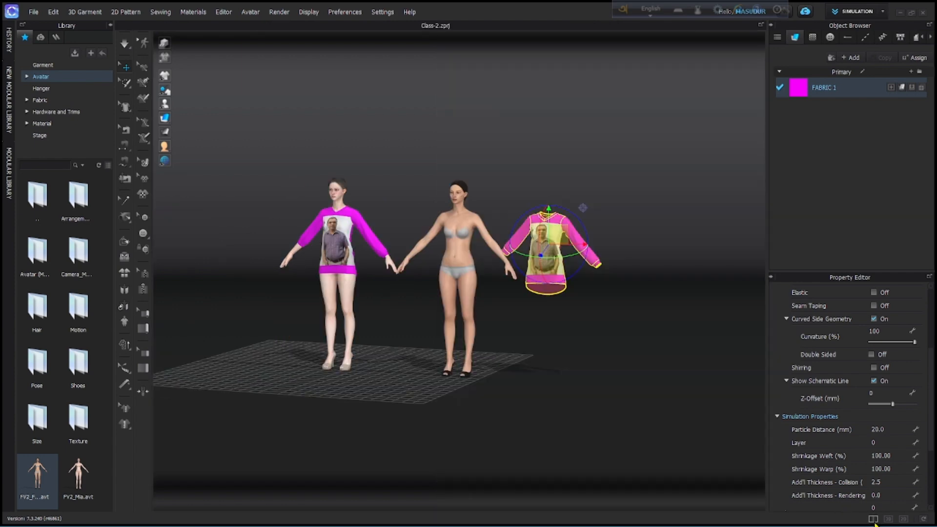
scroll(535, 292, "up", 6)
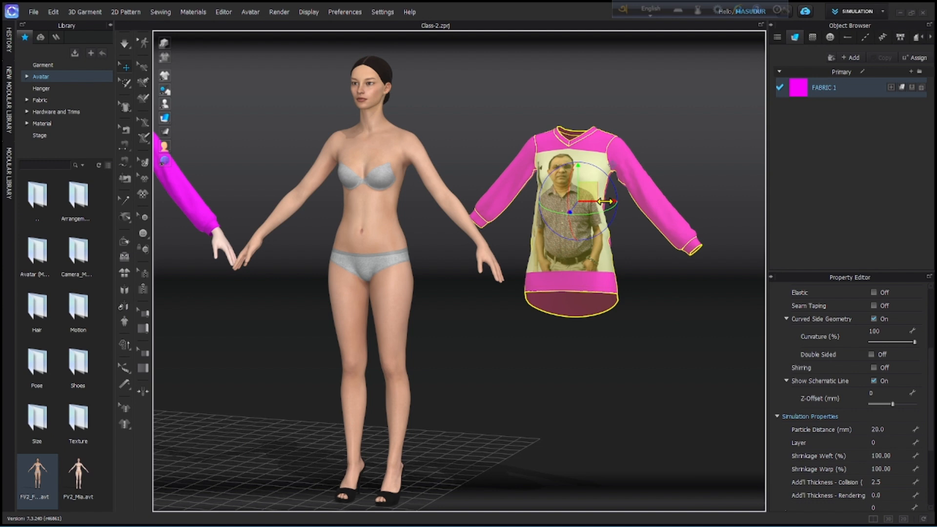
Move the duplicated garment onto the FV2_Feifei avatar in side and front views, centring it on the torso.
left_click_drag(604, 201, 395, 173)
right_click_drag(575, 183, 506, 194)
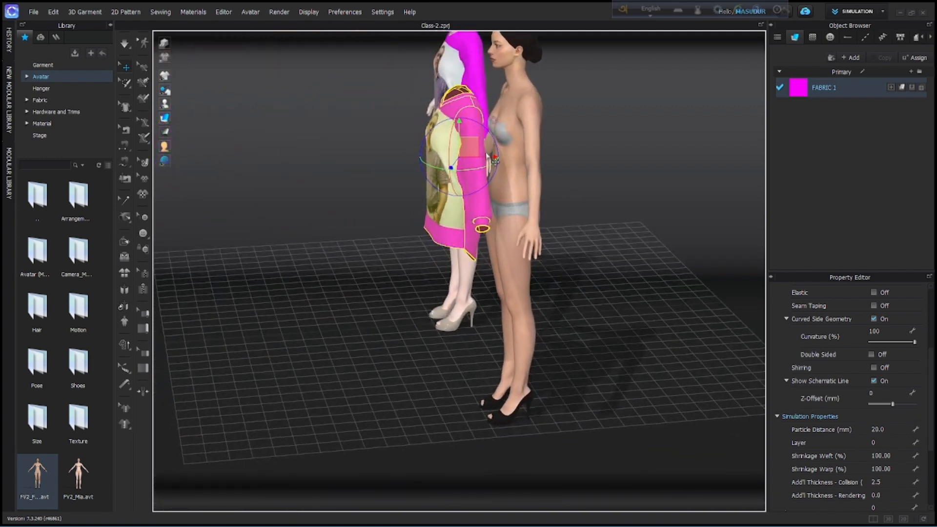
left_click_drag(495, 159, 541, 150)
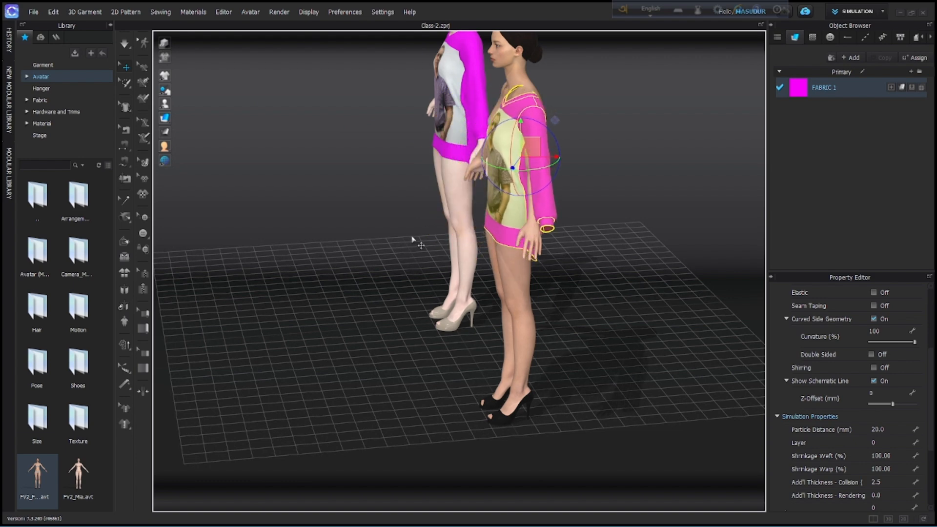
right_click_drag(306, 298, 421, 280)
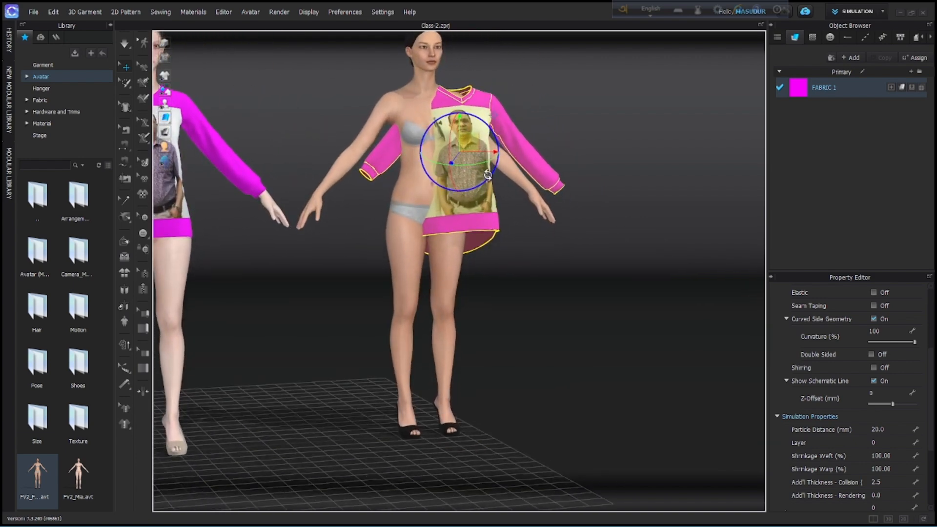
left_click_drag(494, 153, 446, 154)
Fine-tune the duplicated garment's depth in the side views so it surrounds the FV2_Feifei avatar's body.
right_click_drag(606, 178, 483, 185)
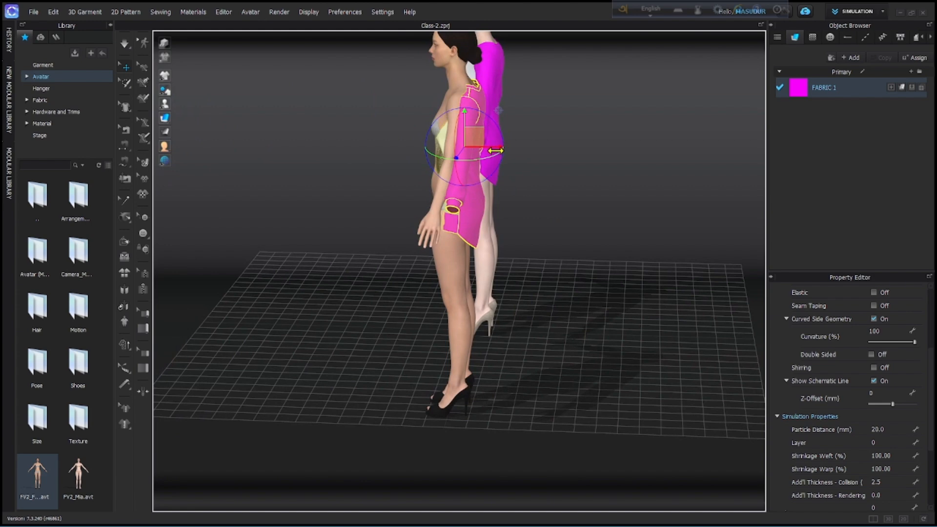
left_click_drag(494, 148, 487, 144)
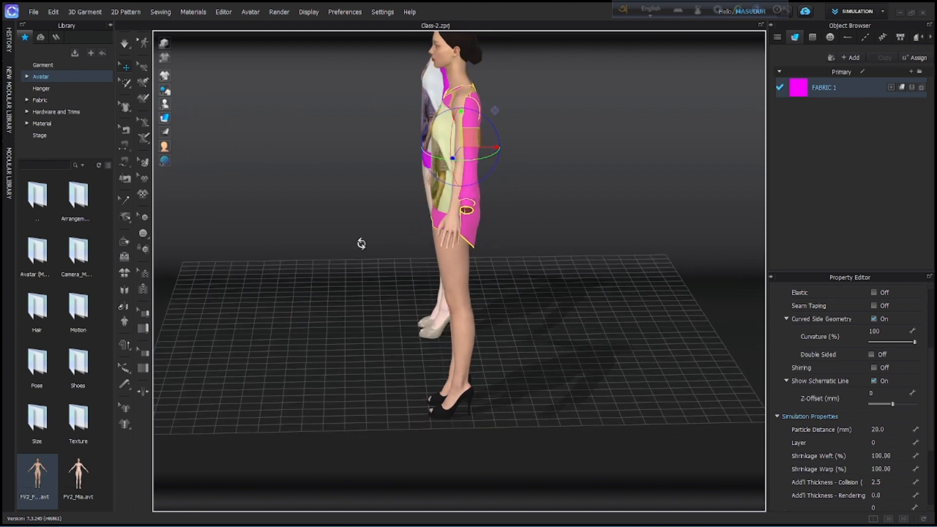
right_click_drag(360, 242, 572, 281)
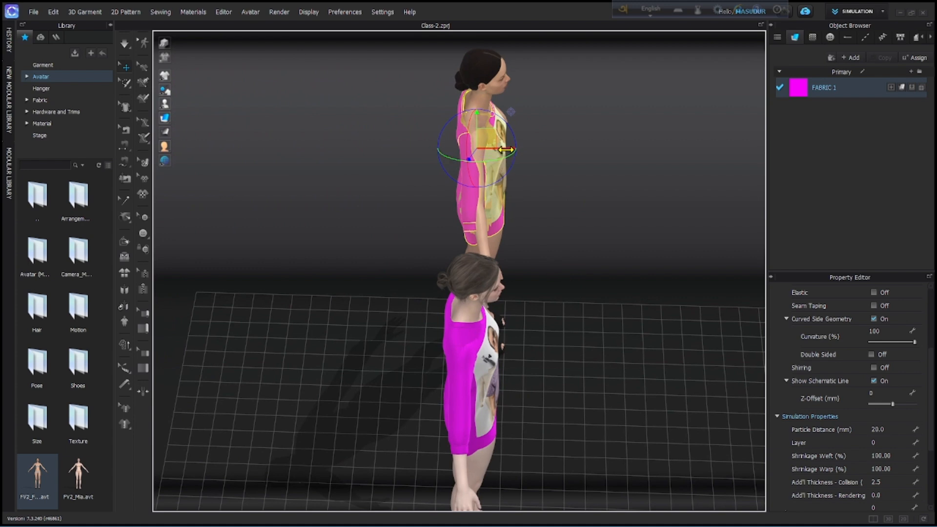
left_click_drag(506, 149, 507, 147)
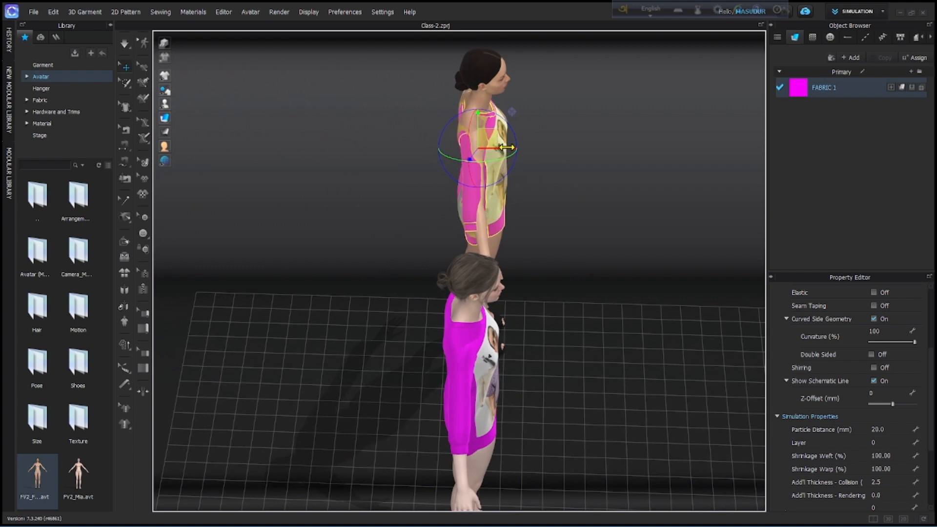
right_click_drag(562, 167, 540, 167)
scroll(499, 155, "up", 5)
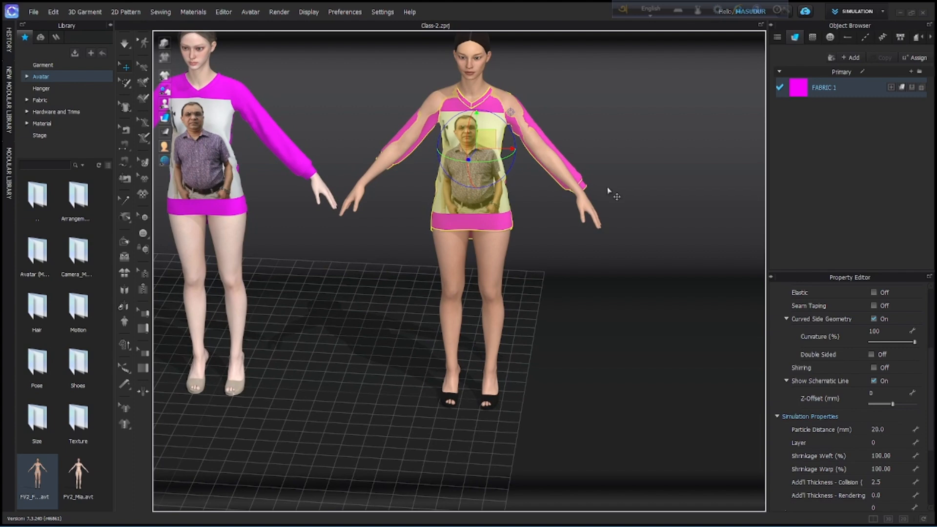
Shift the duplicated garment slightly in depth in the side view and check its fit on the FV2_Feifei avatar from the front.
right_click_drag(609, 190, 529, 193)
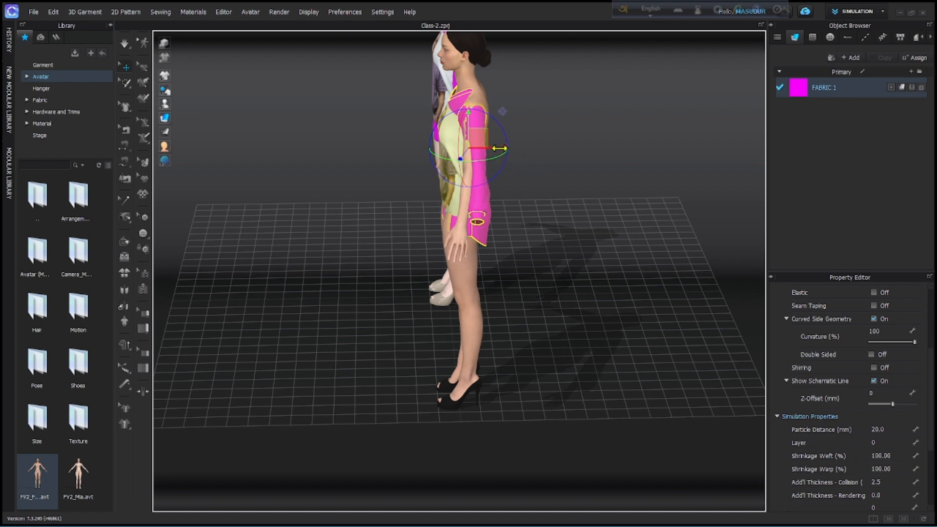
left_click_drag(499, 149, 498, 148)
right_click_drag(318, 260, 444, 228)
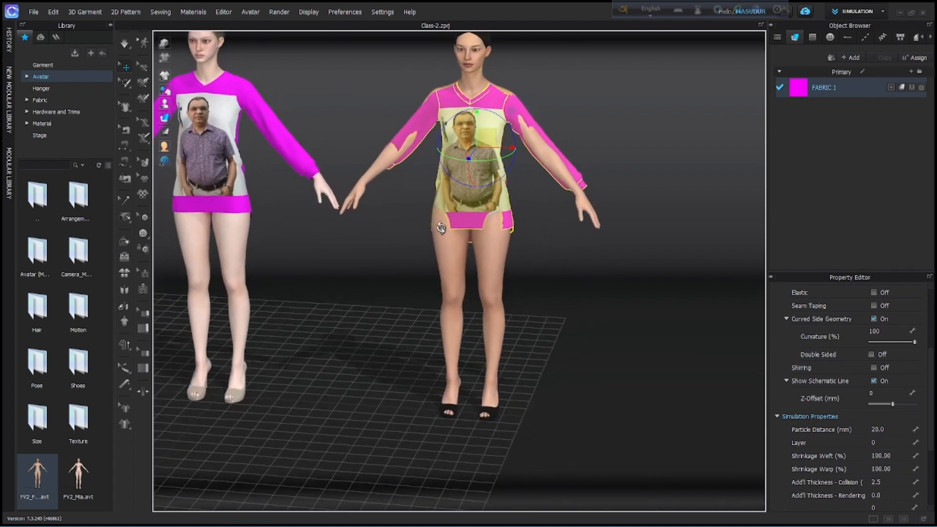
scroll(481, 245, "down", 3)
scroll(476, 252, "up", 4)
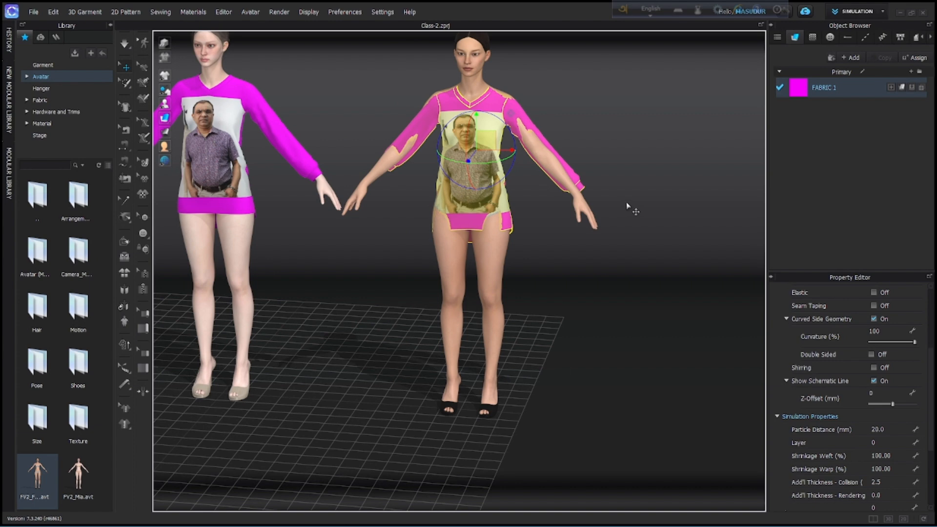
Nudge the duplicated garment in angled and side views so it encloses the FV2_Feifei avatar's shoulders, back and chest.
right_click_drag(626, 204, 561, 213)
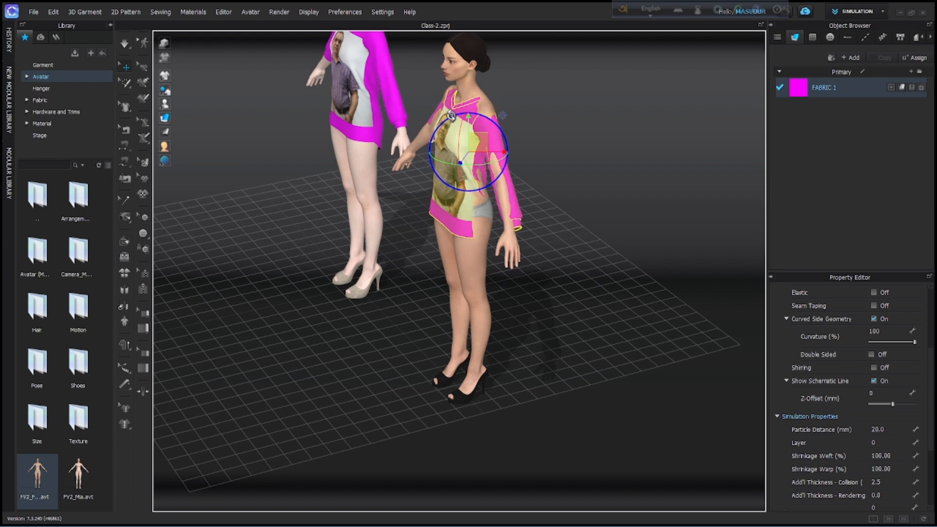
right_click_drag(451, 115, 503, 191)
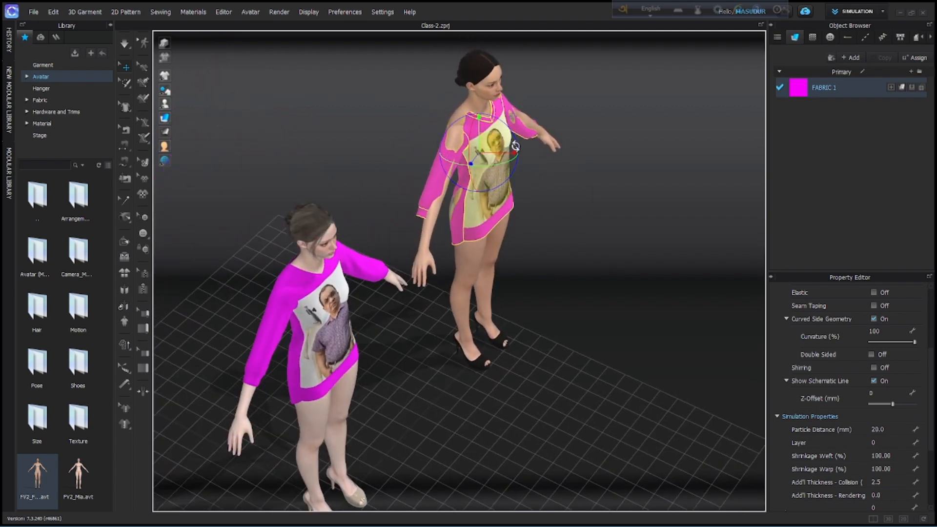
mouse_move(500, 154)
left_mouse_down()
mouse_move(507, 149)
mouse_move(499, 145)
left_mouse_up()
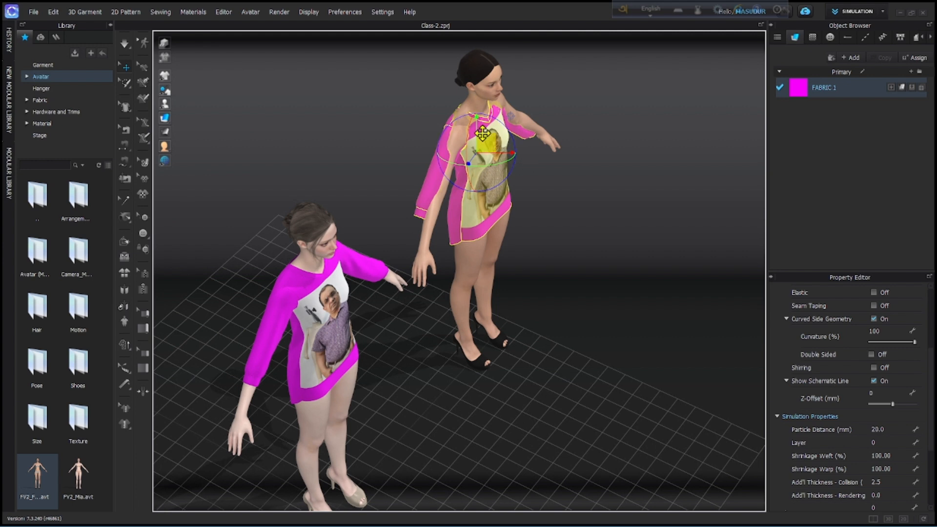
left_click_drag(475, 126, 476, 122)
right_click_drag(344, 183, 403, 199)
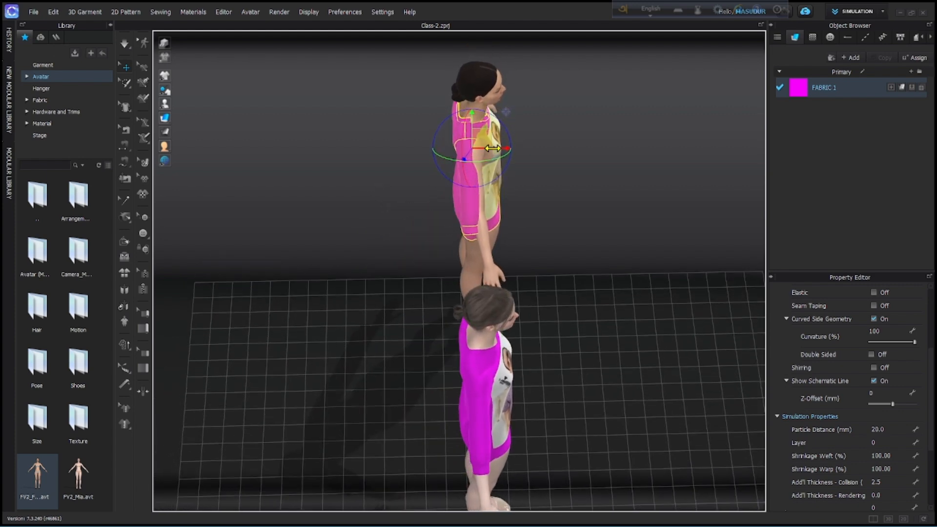
left_click_drag(493, 148, 496, 148)
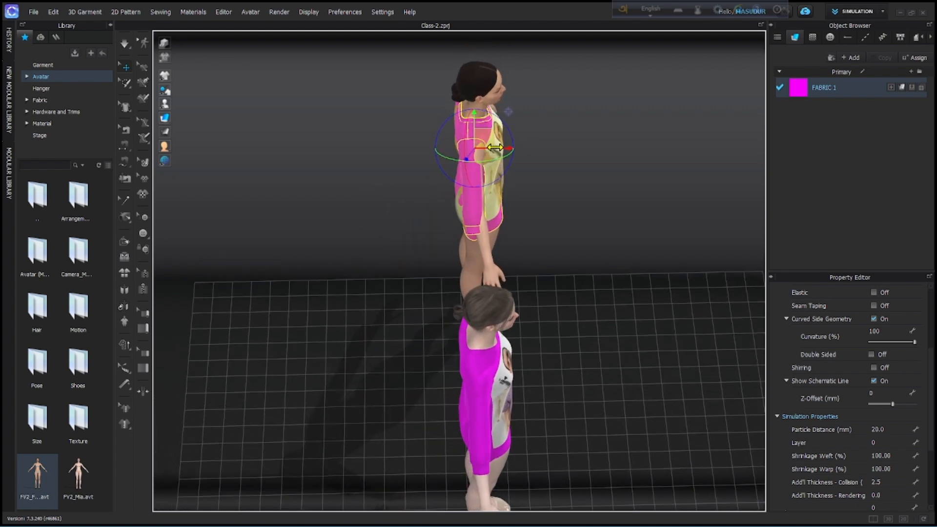
right_click_drag(600, 193, 474, 169)
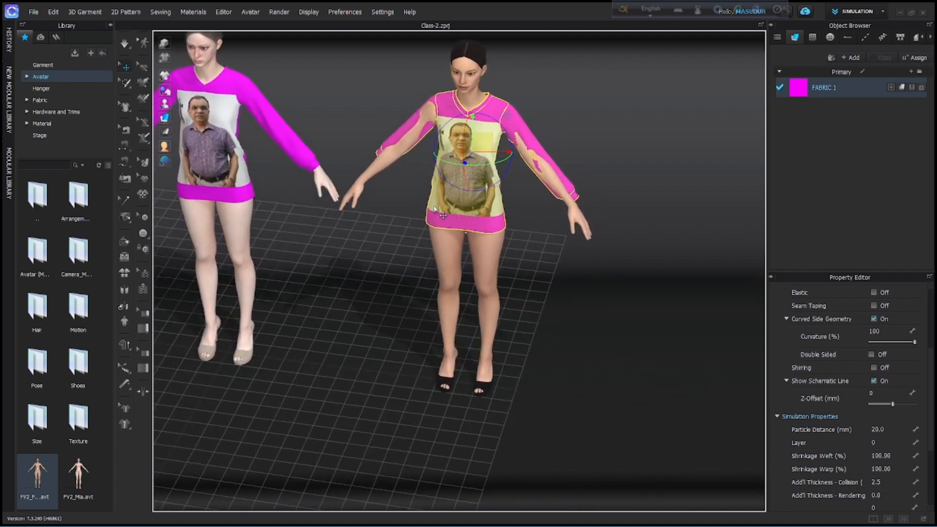
Place the move gizmo at the left cuff and nudge the whole duplicated garment to fit around the avatar's left arm.
right_click_drag(644, 205, 592, 198)
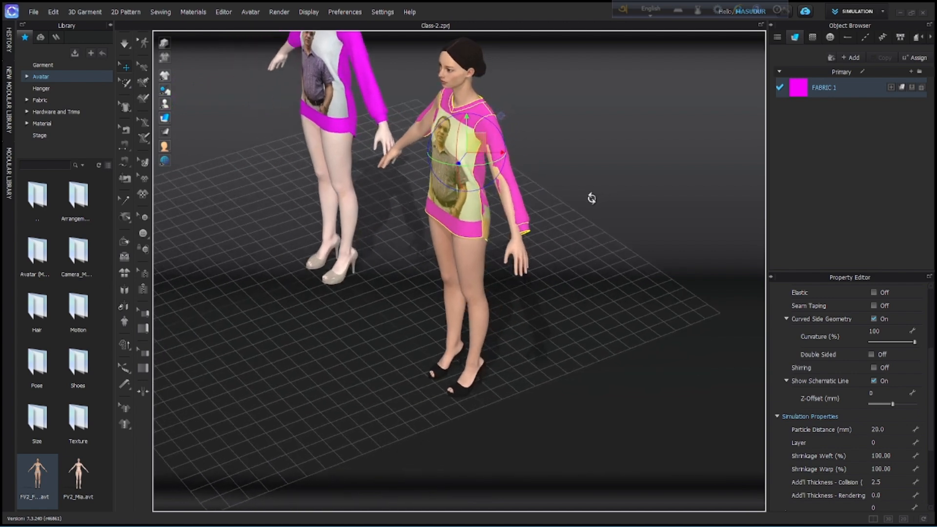
left_click(527, 231)
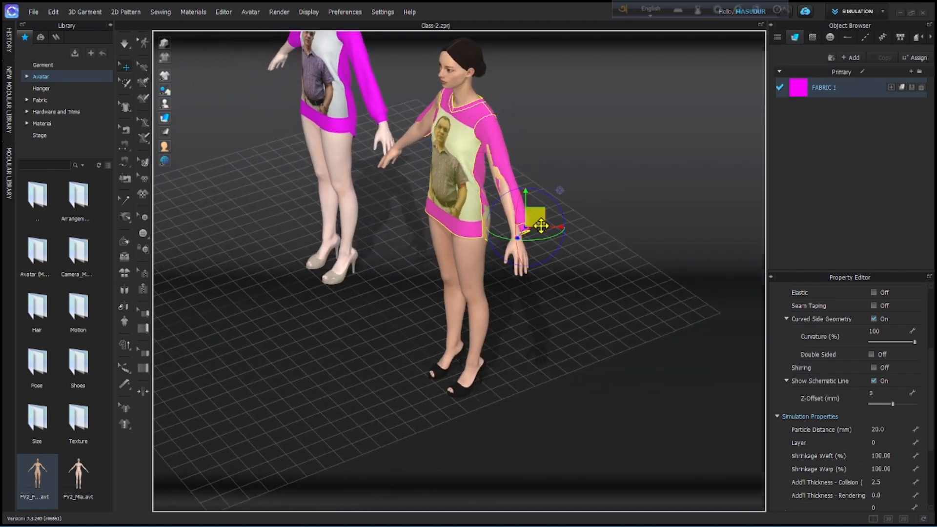
left_click_drag(539, 225, 538, 225)
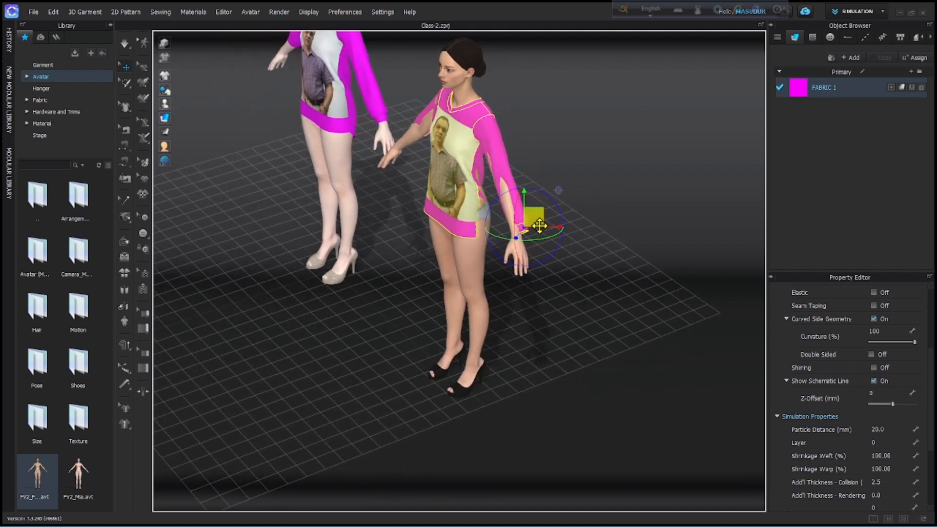
left_click_drag(539, 225, 536, 225)
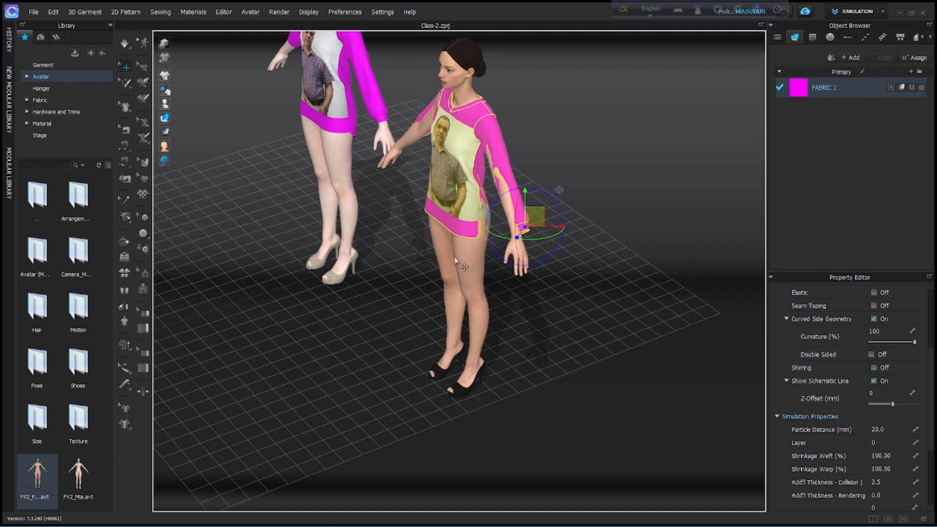
key("2")
Place the move gizmo at the right cuff and adjust the whole duplicated garment slightly around both of the FV2_Feifei avatar's arms.
right_click_drag(536, 241, 591, 244)
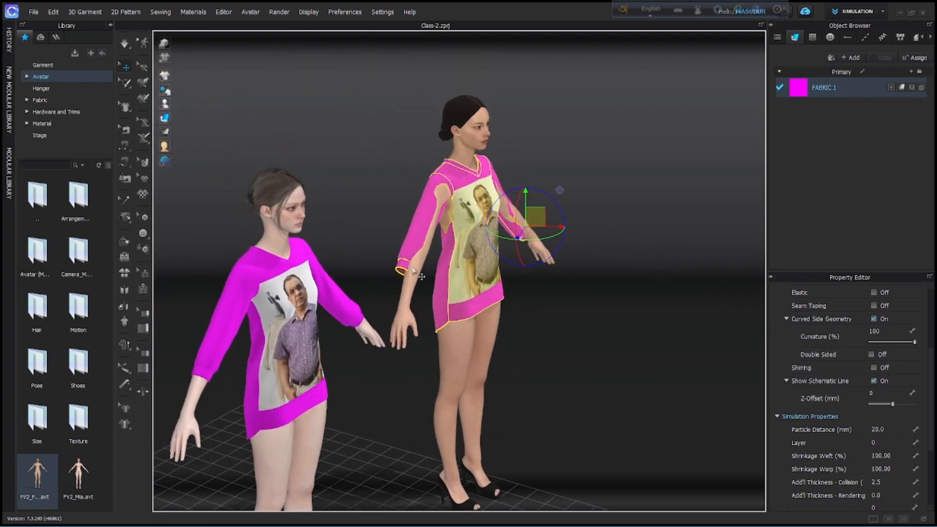
left_click(410, 251)
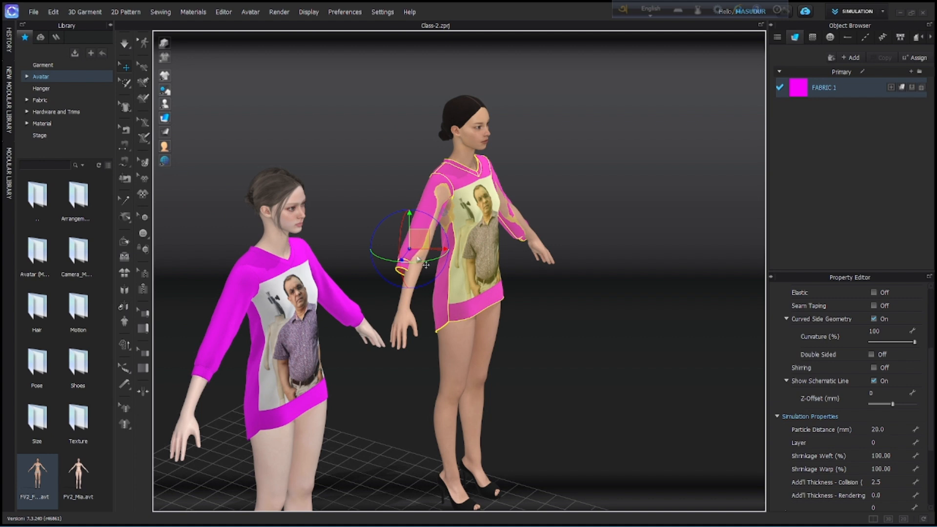
left_click_drag(372, 261, 385, 253)
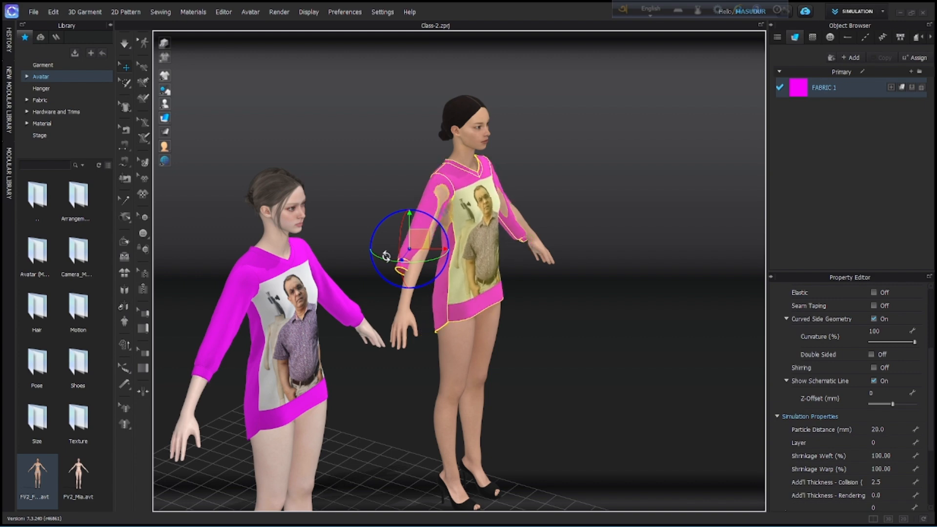
right_click_drag(610, 263, 548, 252)
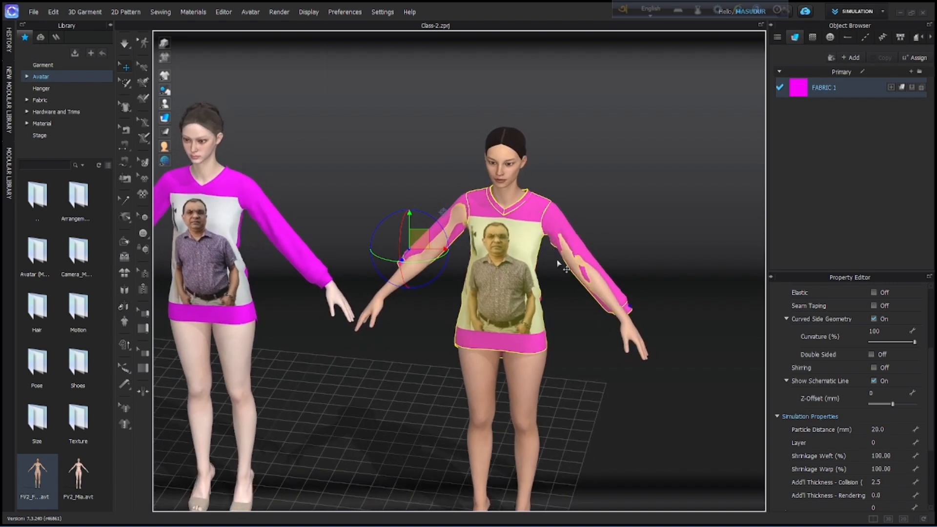
scroll(534, 317, "up", 5)
scroll(529, 327, "down", 5)
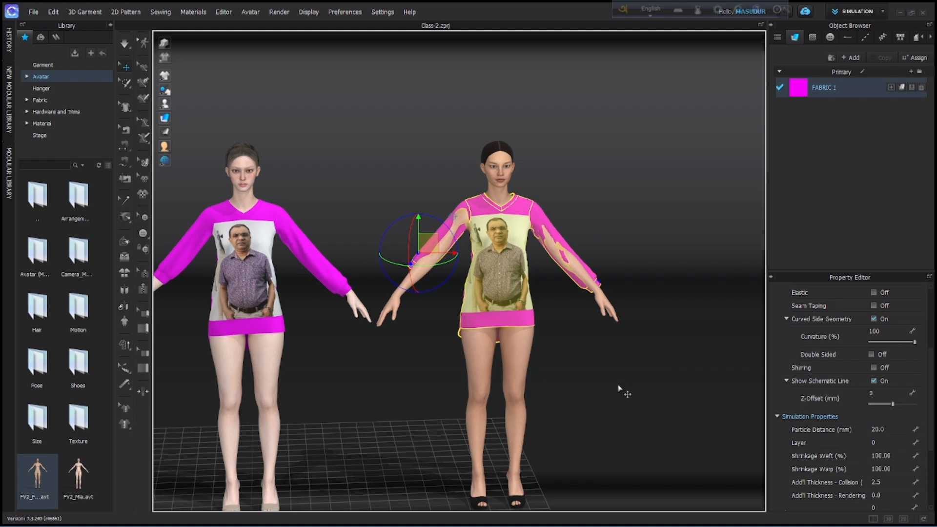
Start the simulation and pull the duplicated garment's right sleeve and cuff outward around the FV2_Feifei avatar's forearm.
key("space")
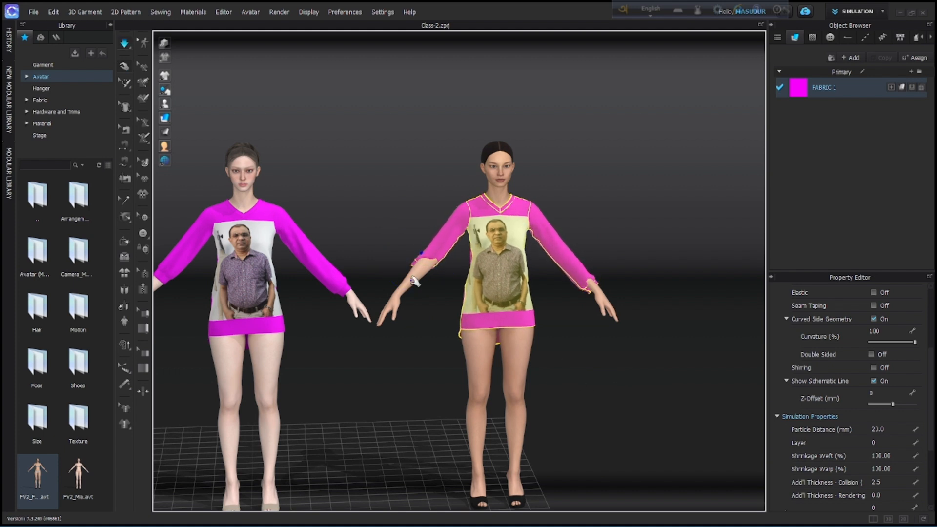
left_click_drag(421, 258, 442, 277)
left_click(421, 273)
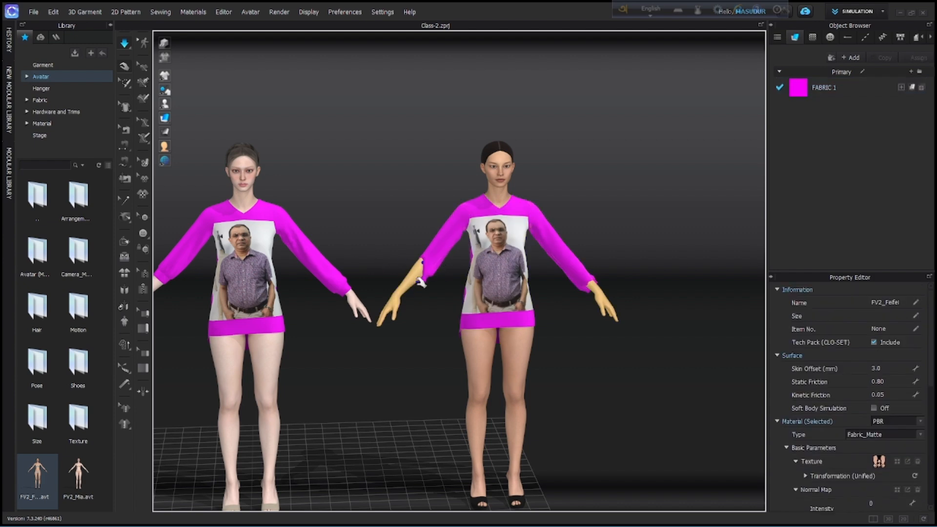
left_click(432, 272)
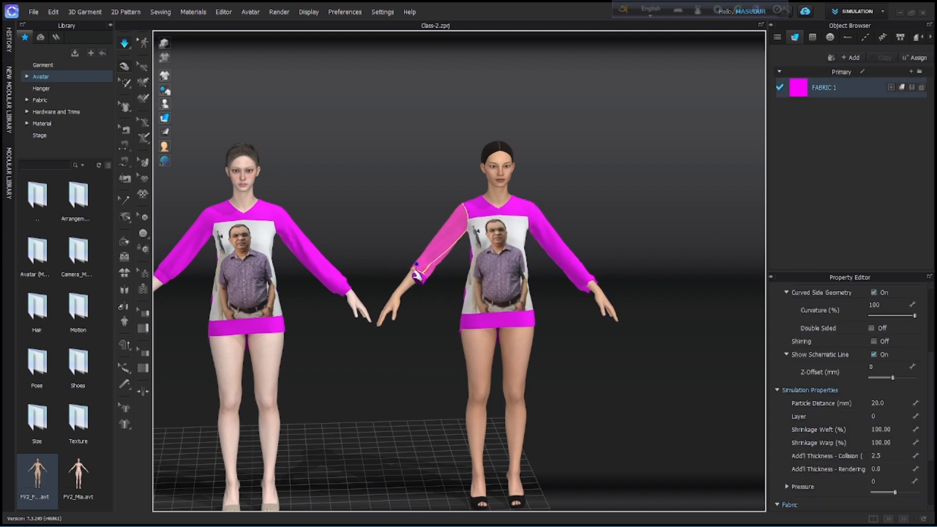
right_click_drag(365, 257, 428, 273)
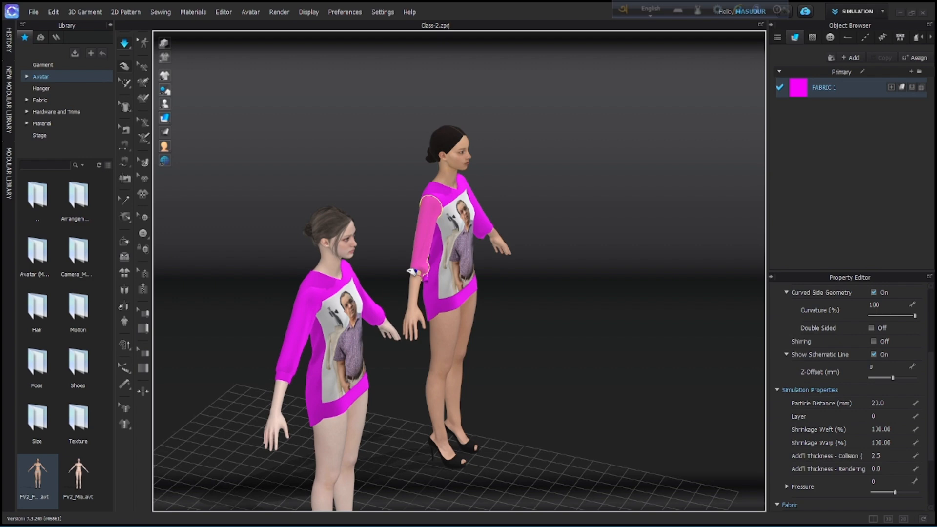
left_click_drag(408, 271, 385, 266)
right_click_drag(391, 273, 473, 282)
mouse_move(413, 273)
left_mouse_down()
mouse_move(385, 297)
mouse_move(429, 269)
left_mouse_up()
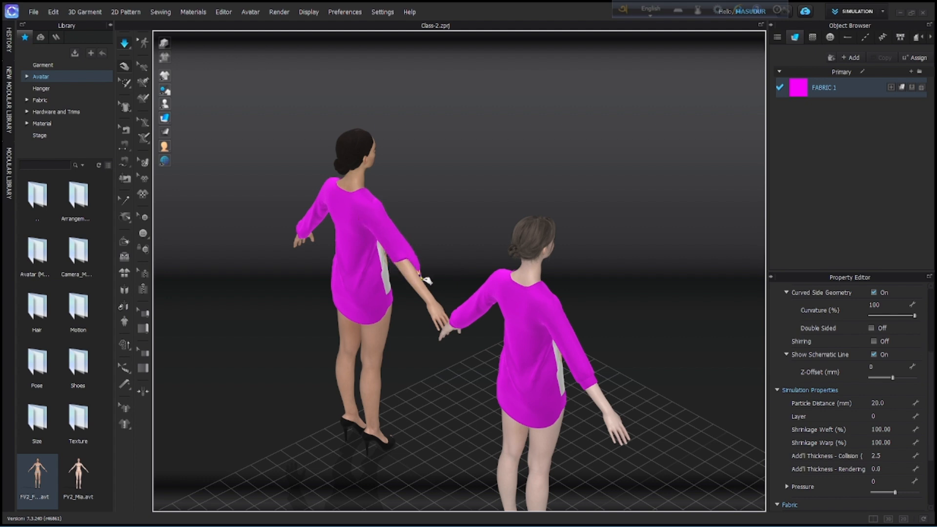
Tug the lower end and cuff of the right sleeve from behind and in front to free the fabric caught on the arm.
left_click(402, 271)
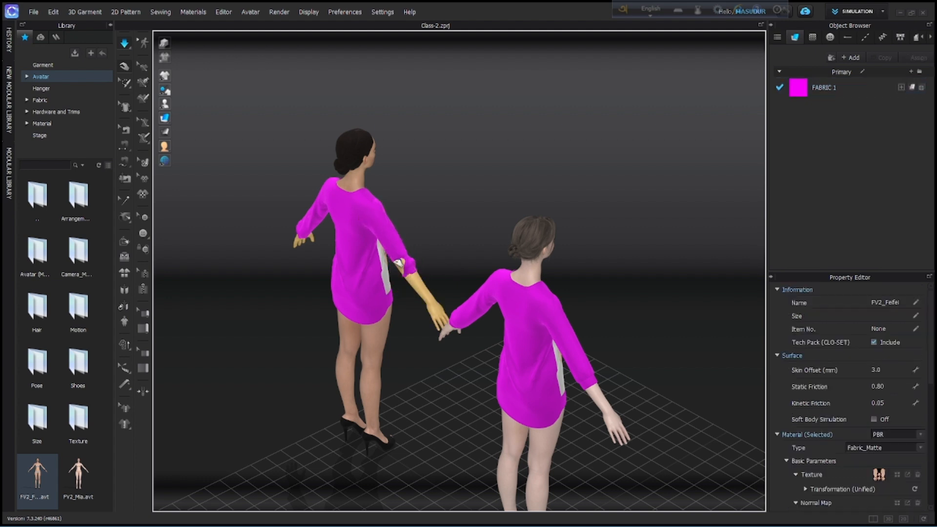
left_click(400, 260)
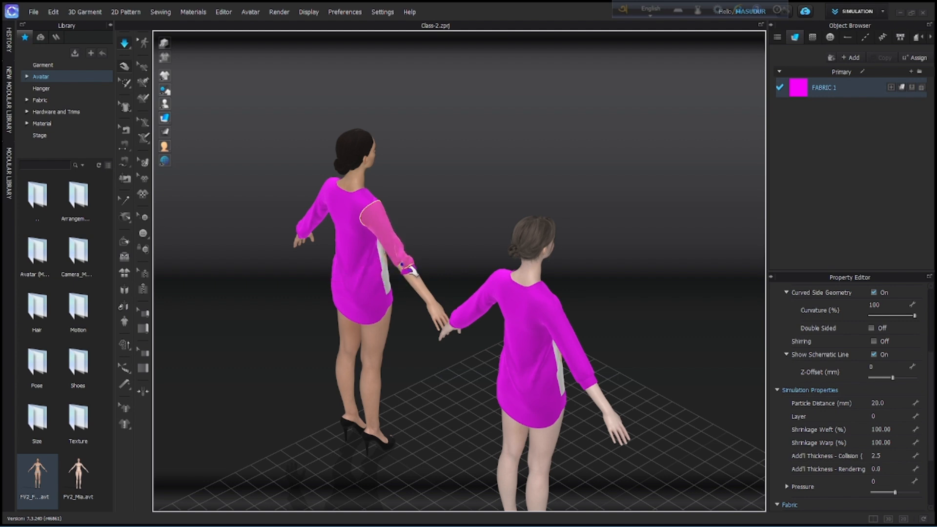
left_click(410, 271)
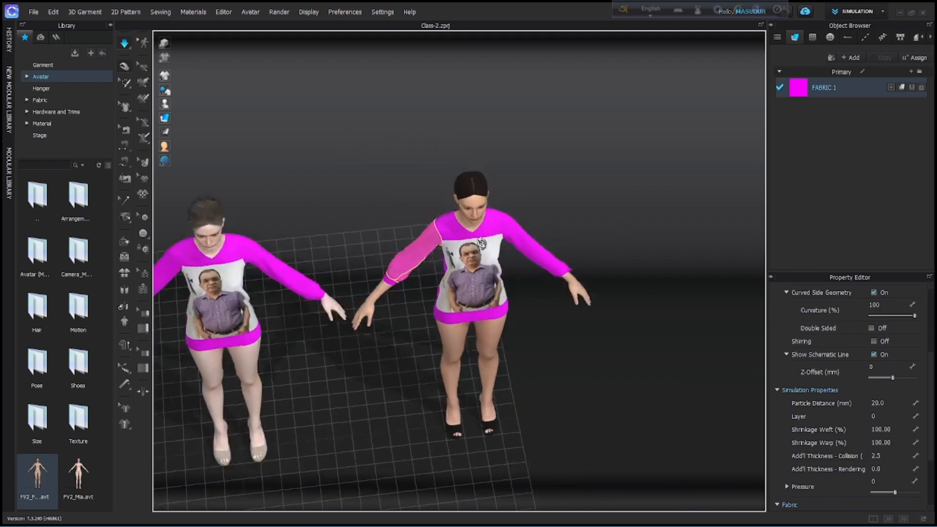
right_click_drag(482, 242, 471, 213)
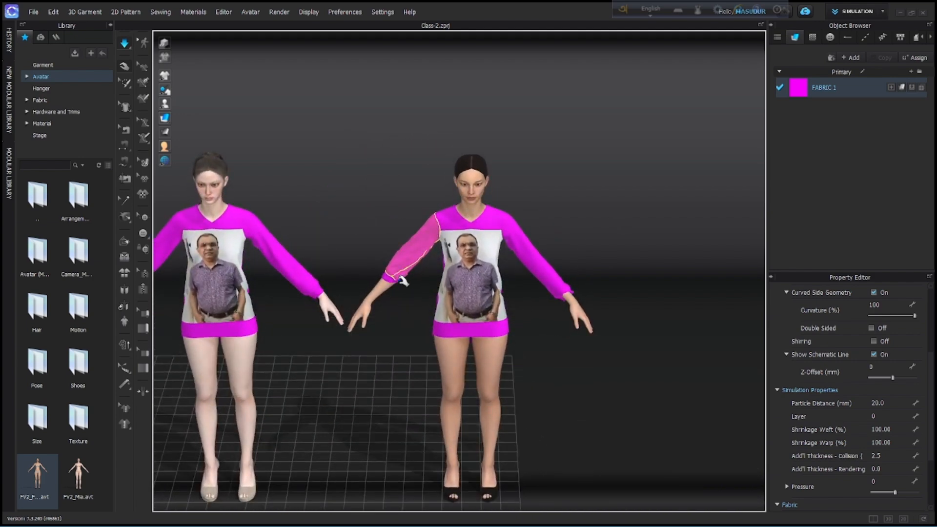
left_click(402, 285)
left_click(395, 284)
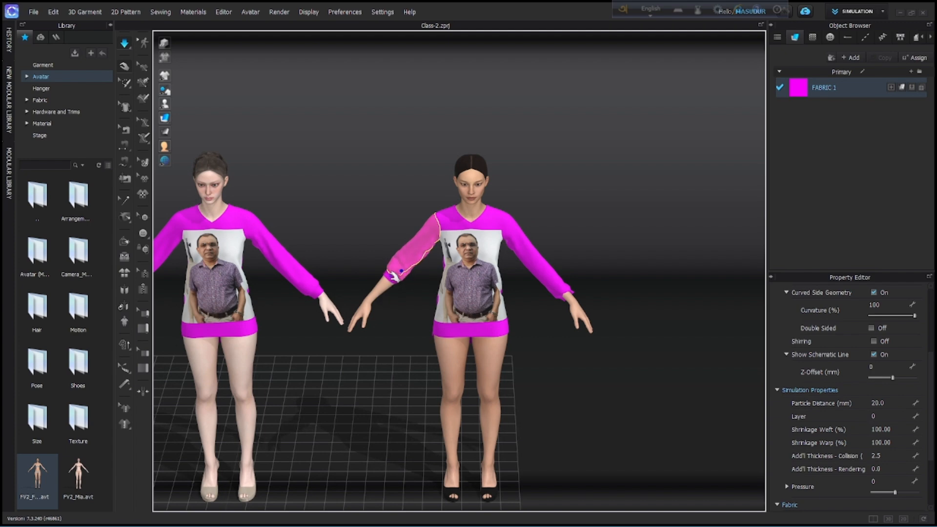
Pull the duplicated garment's left sleeve and cuff down to the FV2_Feifei avatar's wrist.
right_click_drag(671, 265, 620, 242)
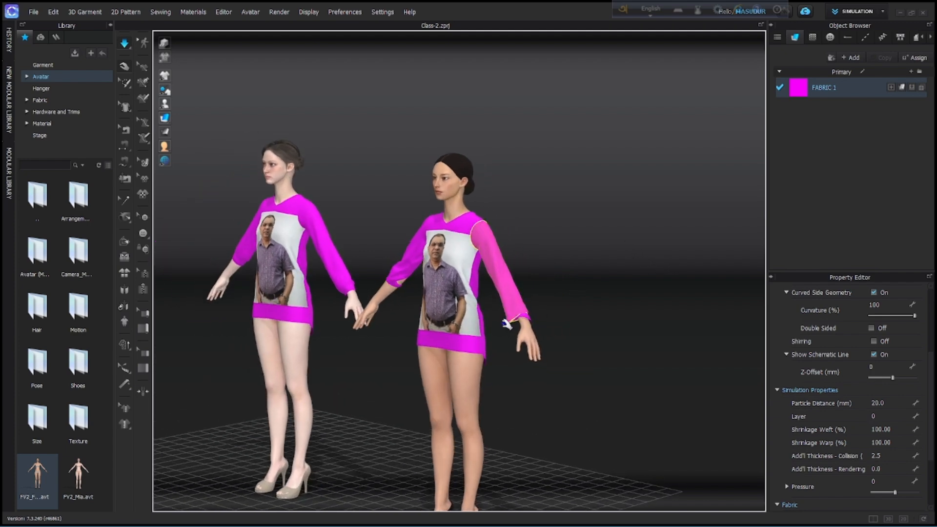
left_click_drag(529, 311, 528, 318)
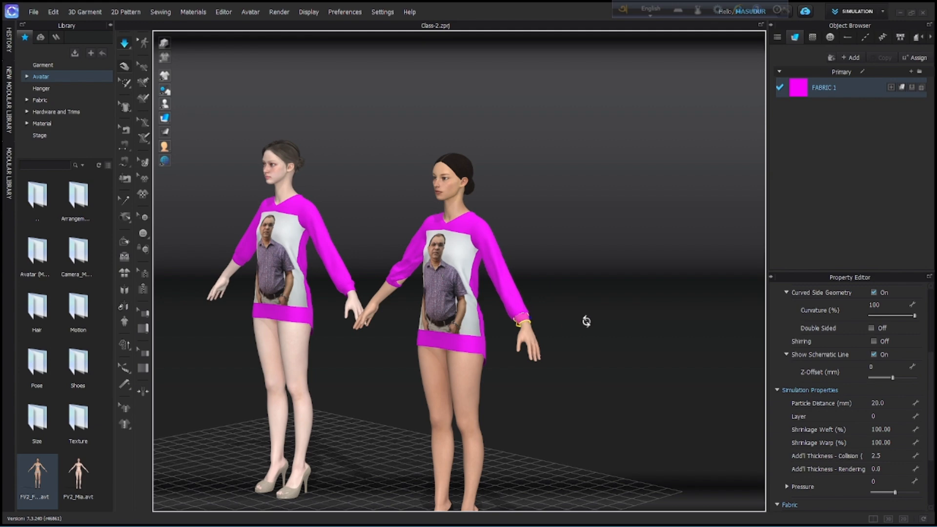
right_click_drag(584, 320, 529, 320)
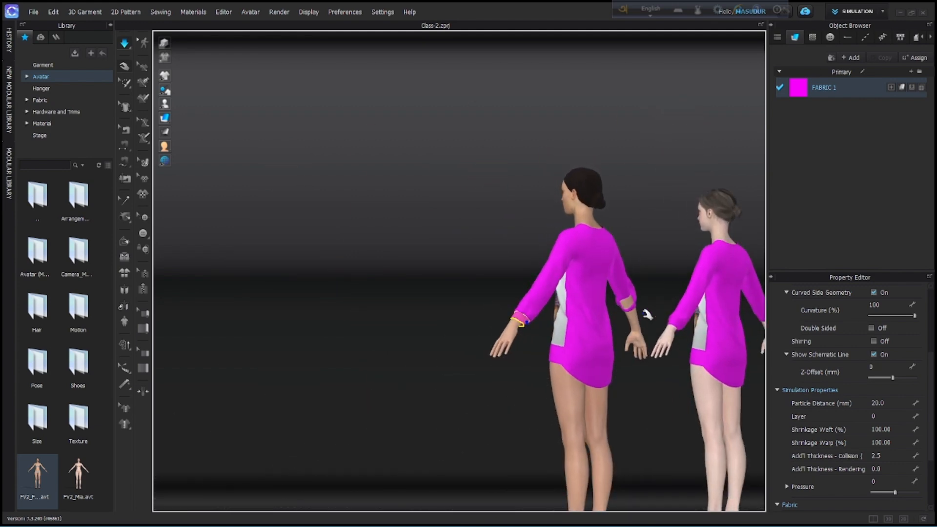
Pull the lower end and cuff of the duplicated garment's right sleeve around the FV2_Feifei avatar's forearm, working from behind.
left_click(620, 305)
left_click(627, 298)
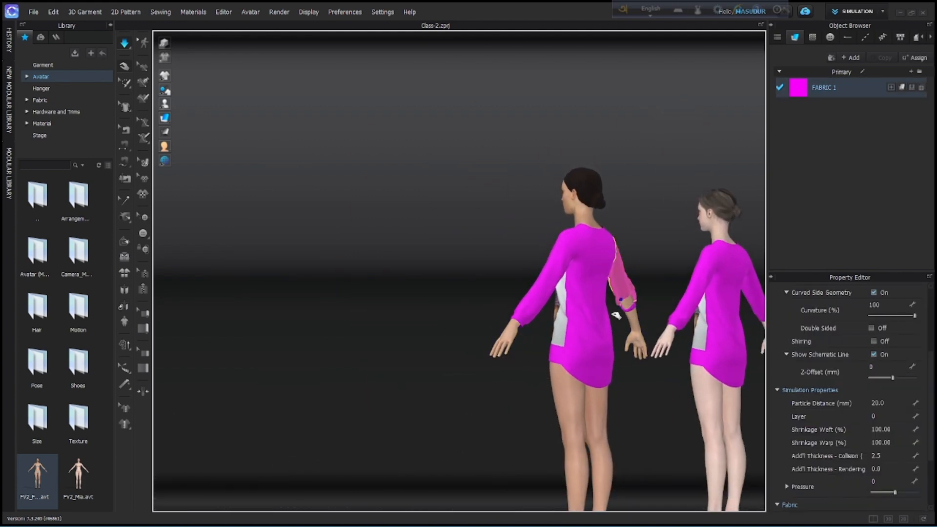
right_click_drag(674, 289, 591, 299)
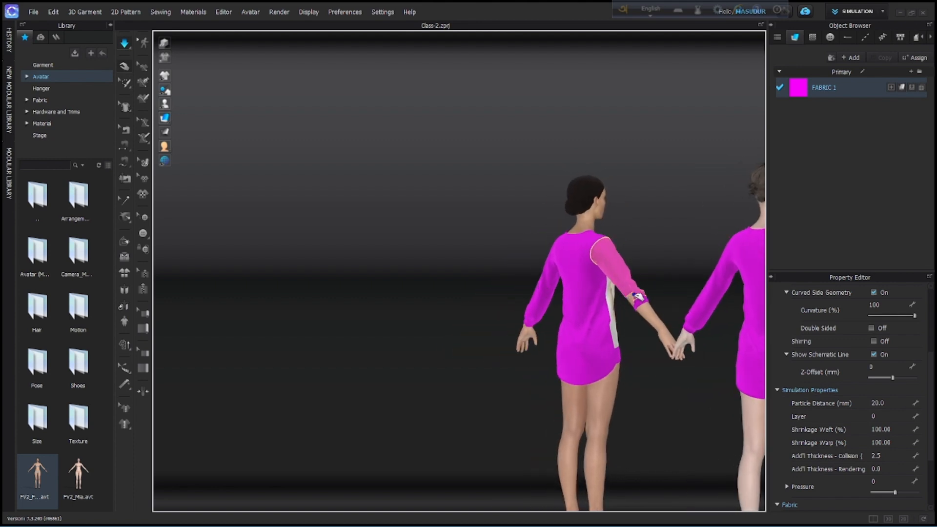
left_click(664, 311)
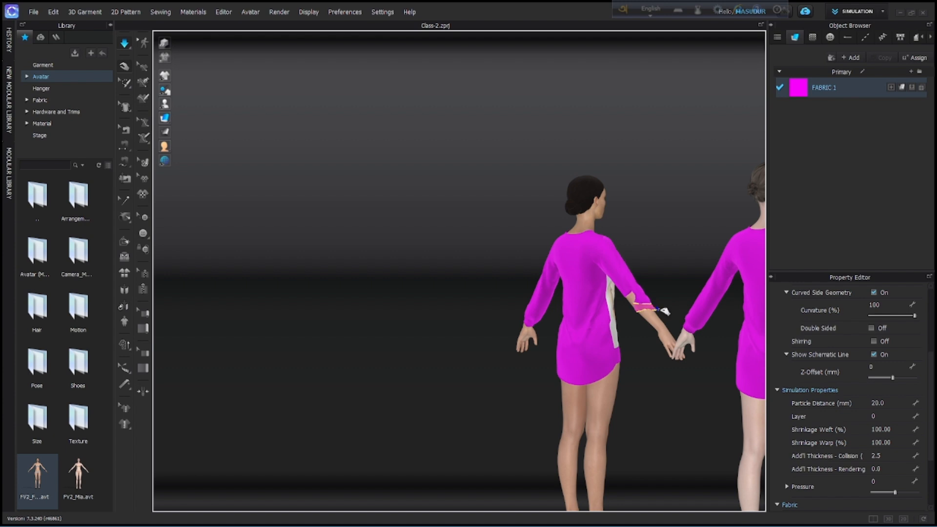
left_click(630, 299)
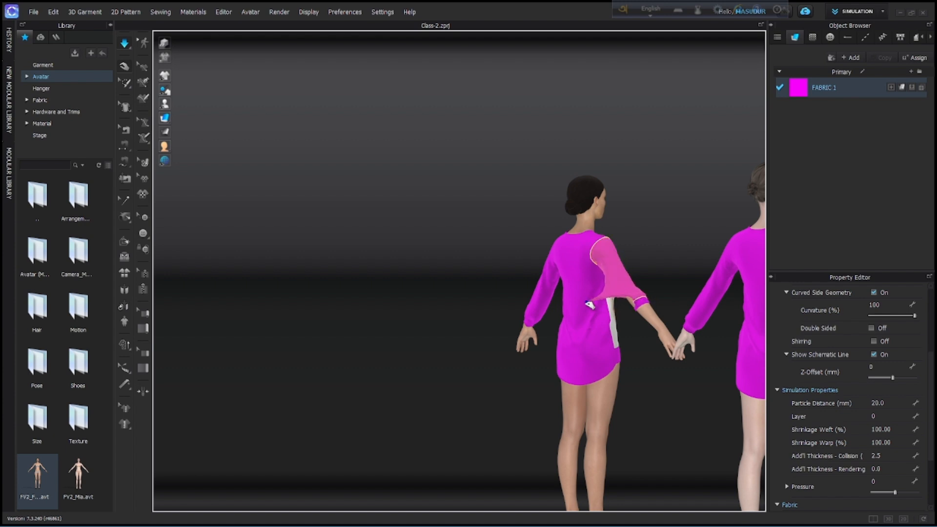
left_click(632, 298)
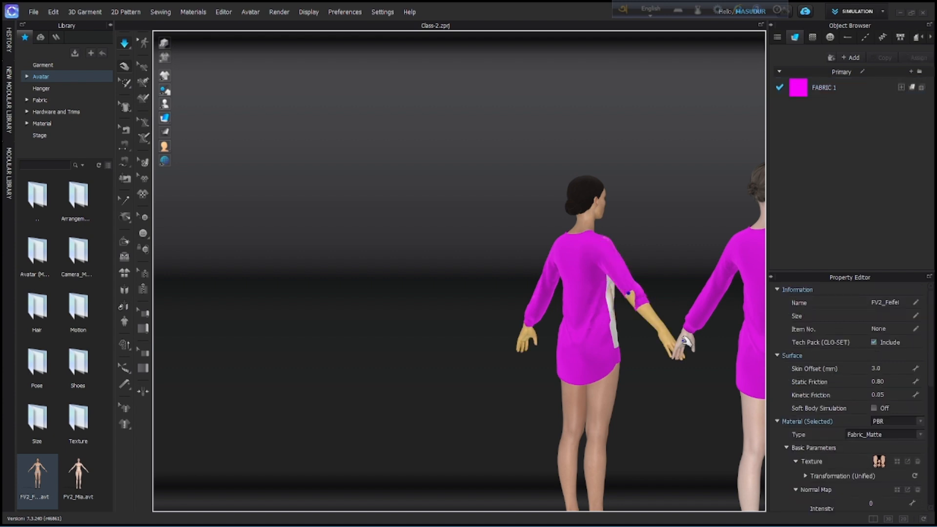
Tug the duplicated garment's right cuff and sleeve hem from the front and side to draw them down the FV2_Feifei avatar's arm.
right_click_drag(685, 342, 570, 345)
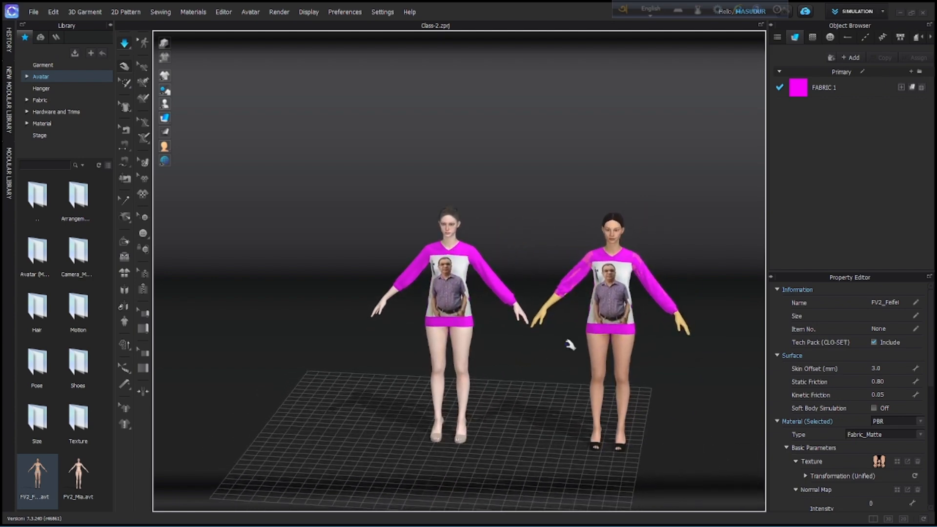
left_click(570, 297)
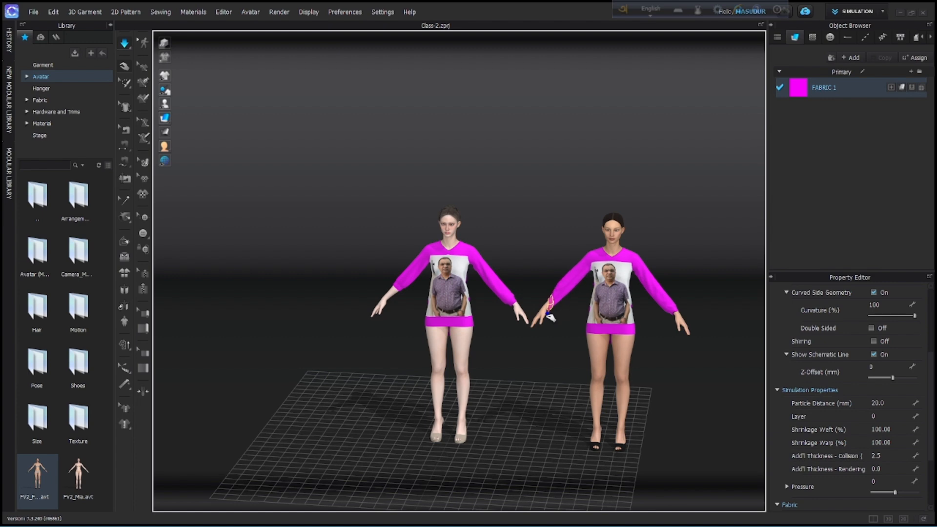
right_click_drag(531, 298, 625, 328)
scroll(625, 328, "down", 4)
middle_click_drag(625, 356, 479, 344)
right_click_drag(478, 343, 553, 268)
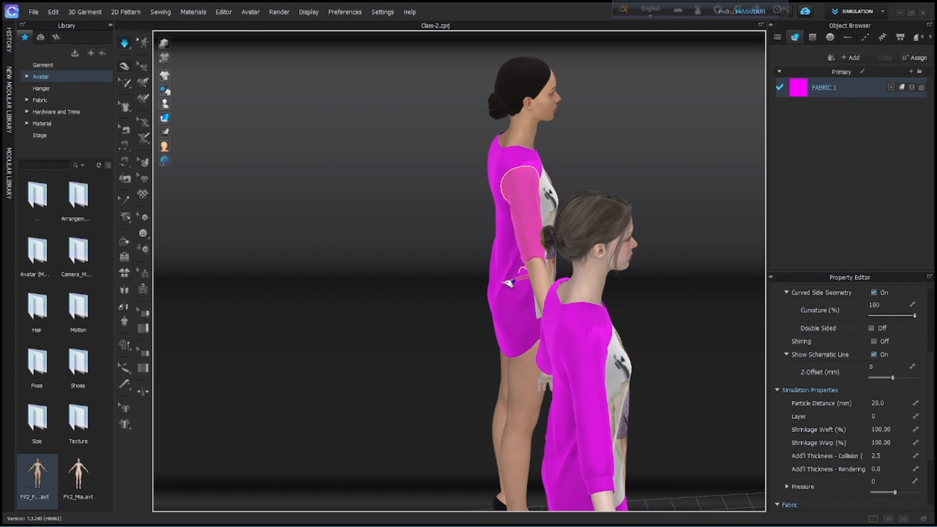
right_click_drag(682, 286, 566, 290)
left_click_drag(543, 275, 519, 275)
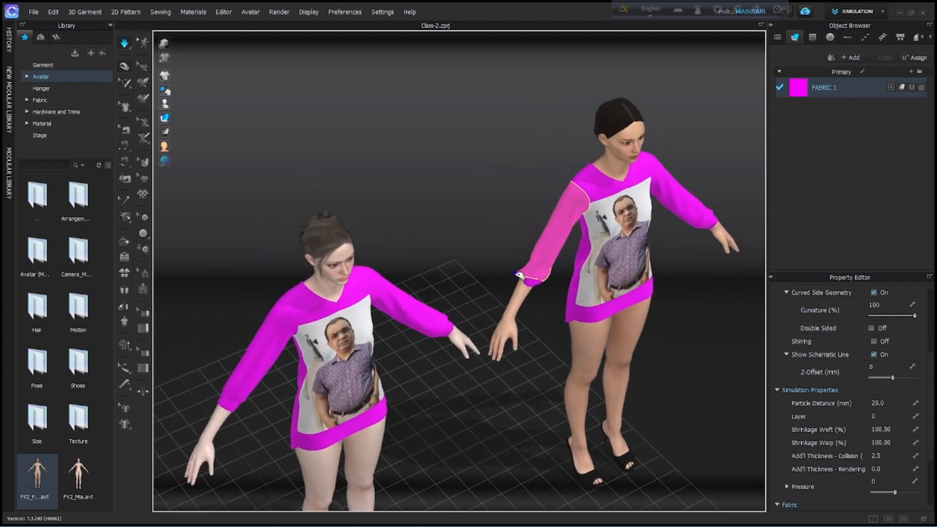
Pull the fabric above the right cuff backward and straighten the cuff on the FV2_Feifei avatar's forearm.
right_click_drag(502, 268, 529, 287)
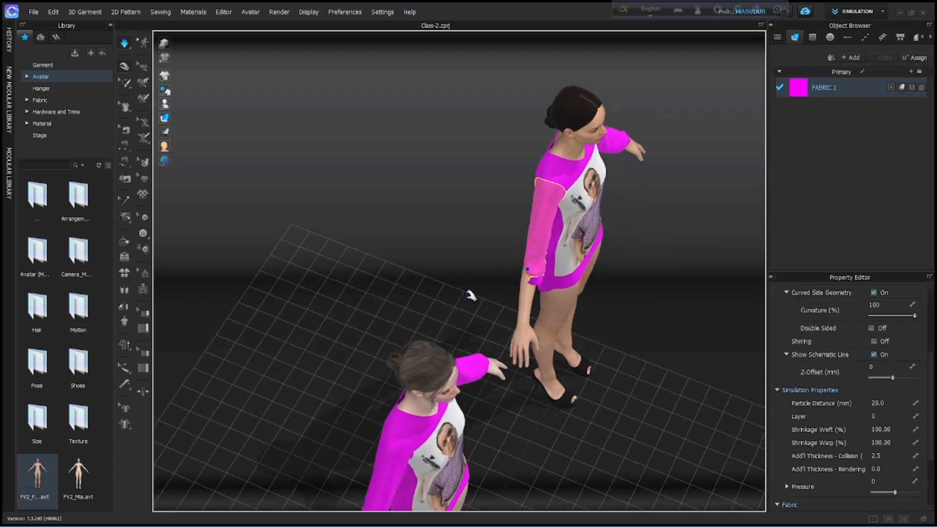
right_click_drag(473, 295, 530, 273)
left_click(518, 275)
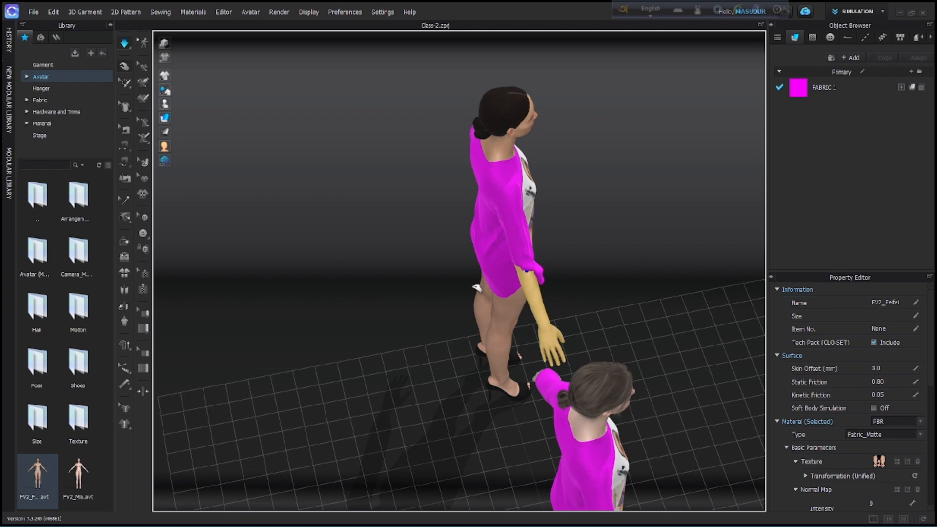
left_click(528, 268)
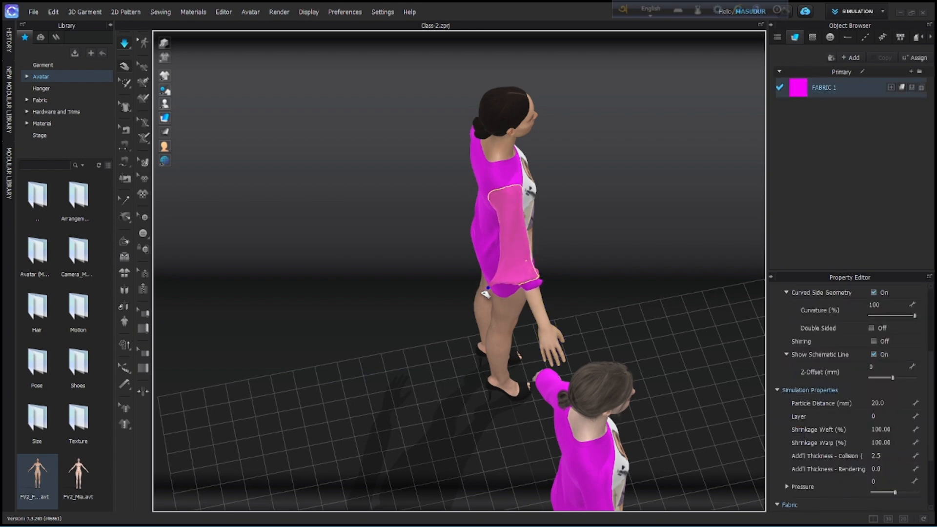
right_click_drag(644, 290, 579, 236)
right_click_drag(589, 378, 551, 287)
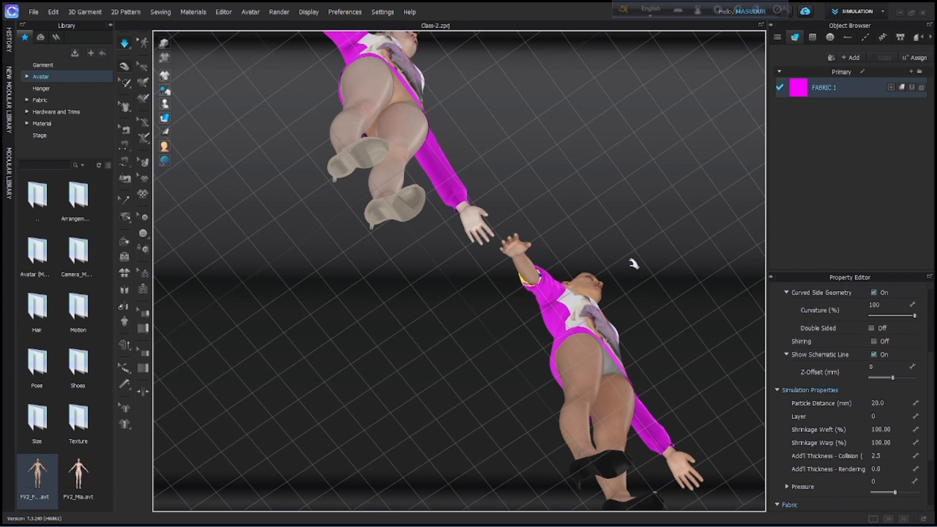
right_click_drag(633, 264, 559, 274)
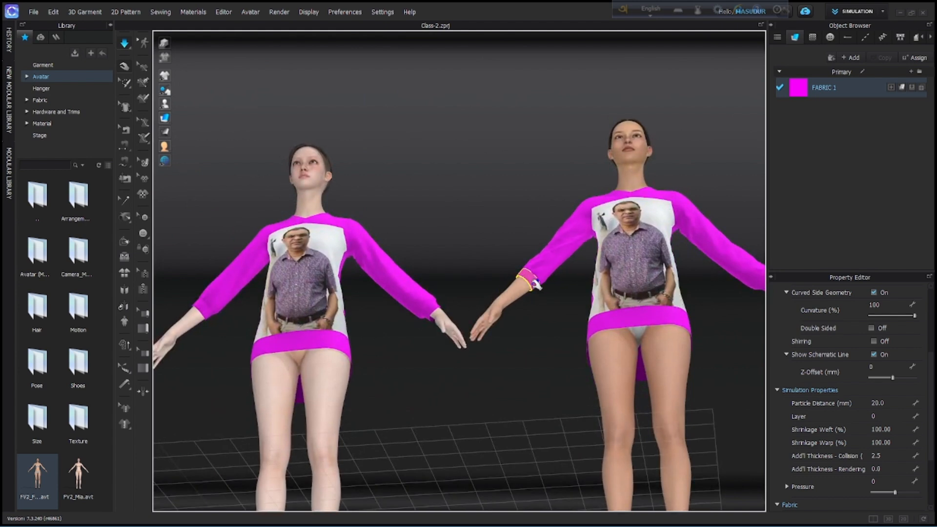
Examine the drape of the garments on both avatars from several front angles and distances.
scroll(598, 317, "down", 2)
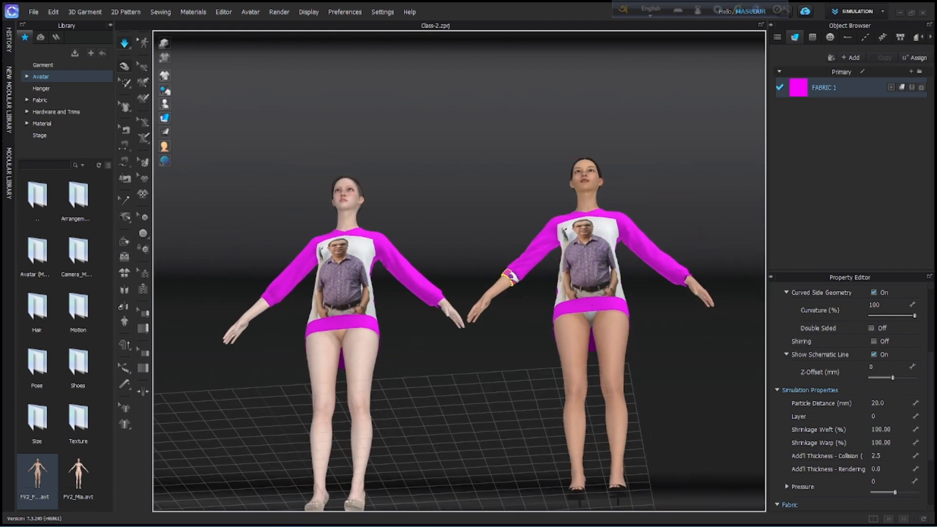
right_click_drag(639, 289, 613, 372)
scroll(631, 361, "up", 5)
scroll(702, 366, "up", 2)
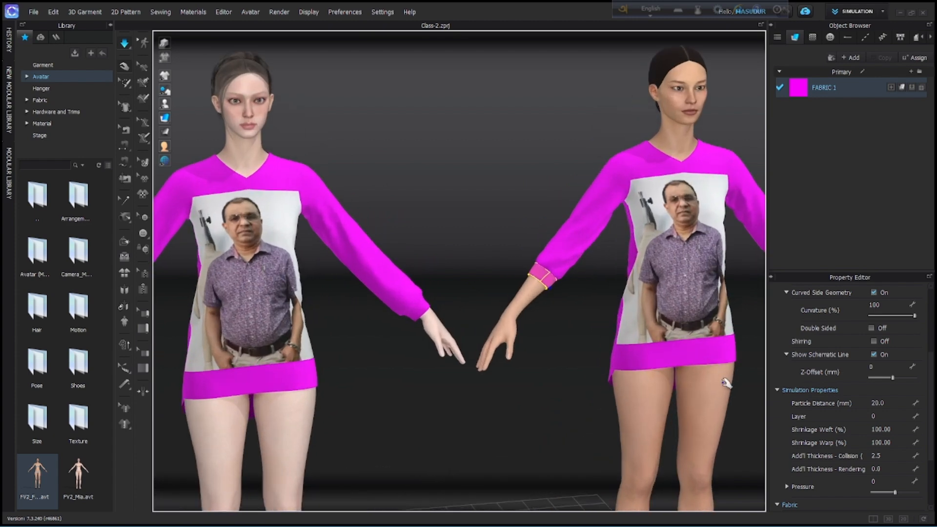
scroll(658, 356, "down", 4)
right_click_drag(669, 358, 476, 356)
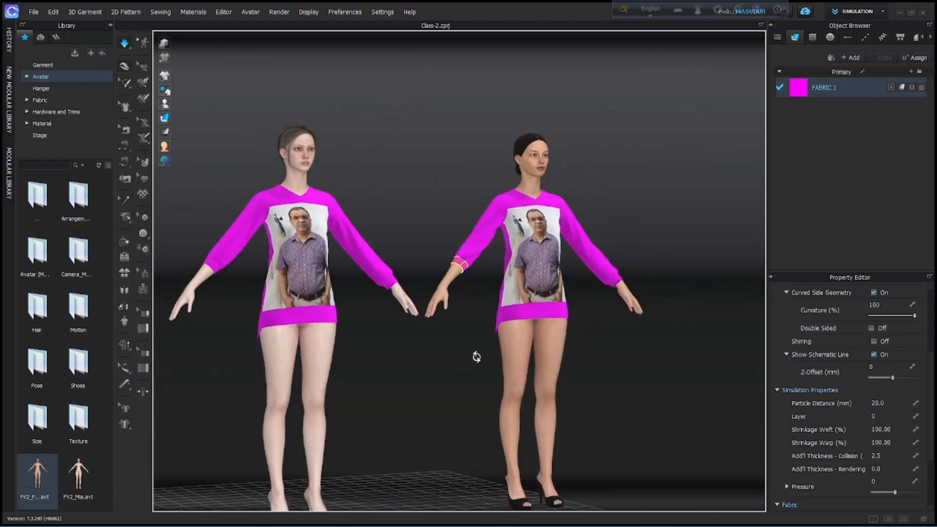
scroll(617, 293, "up", 3)
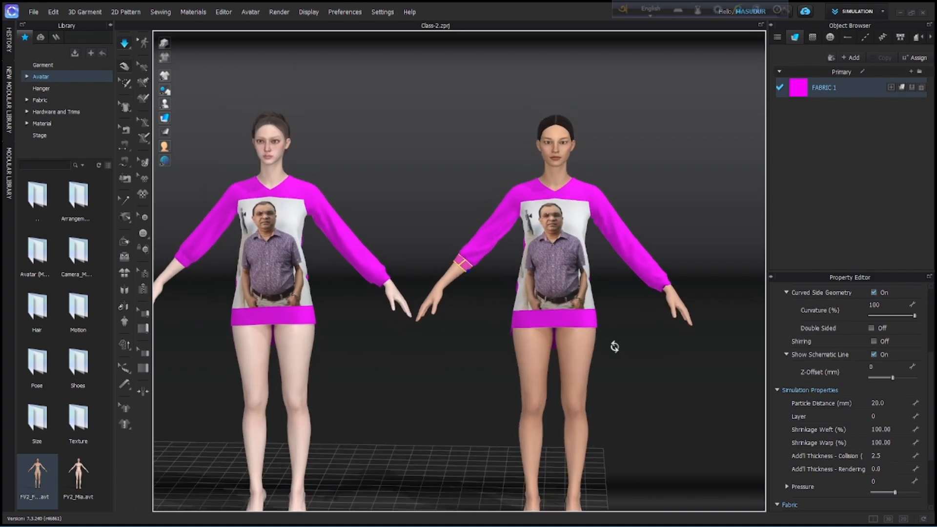
List the project's graphics and display the 2D Pattern Window beside the 3D view.
left_click(550, 255)
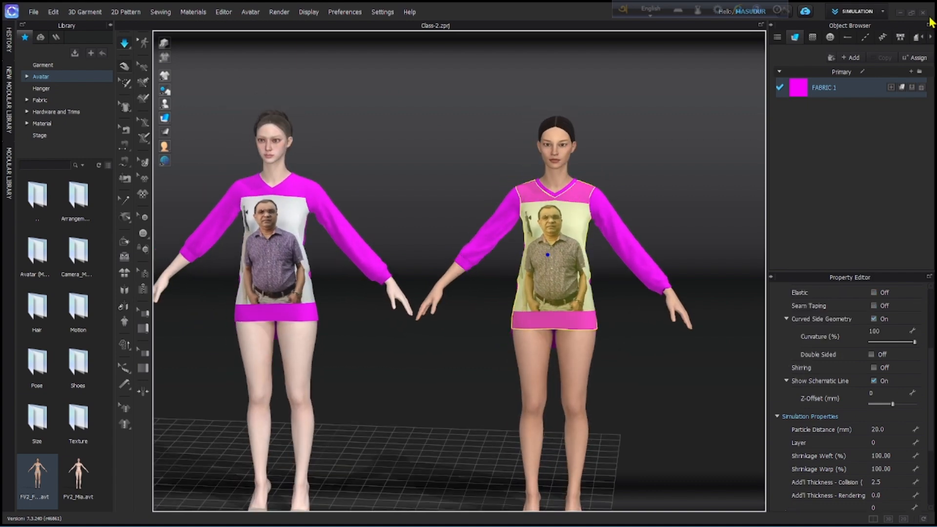
left_click(797, 38)
left_click(811, 37)
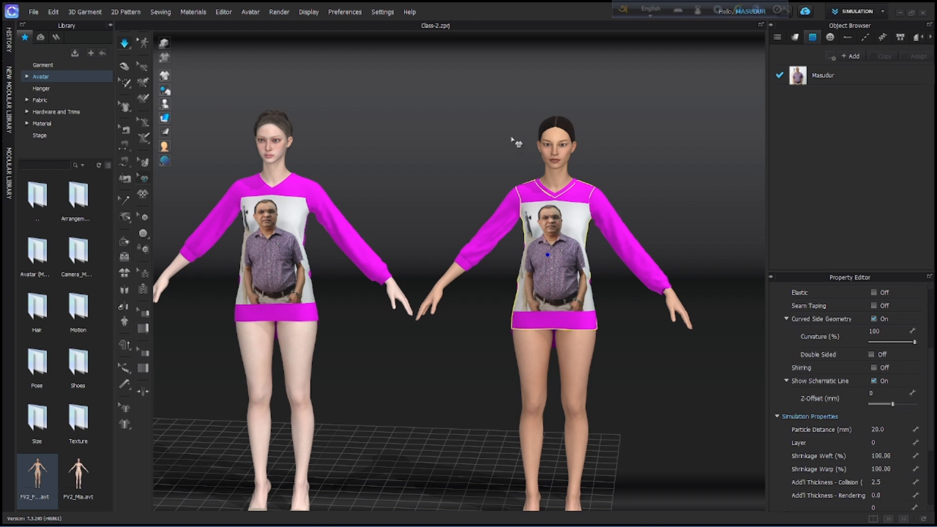
mouse_move(817, 526)
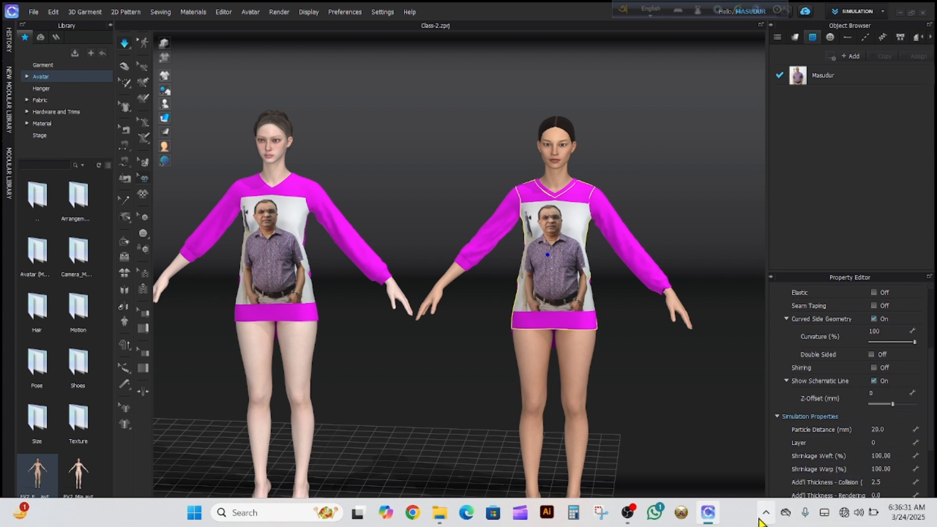
left_click(701, 396)
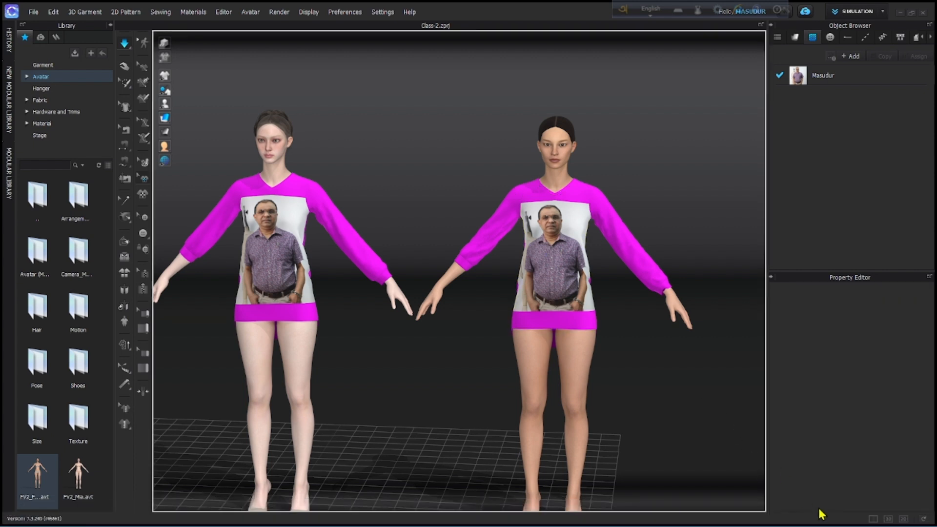
left_click(872, 519)
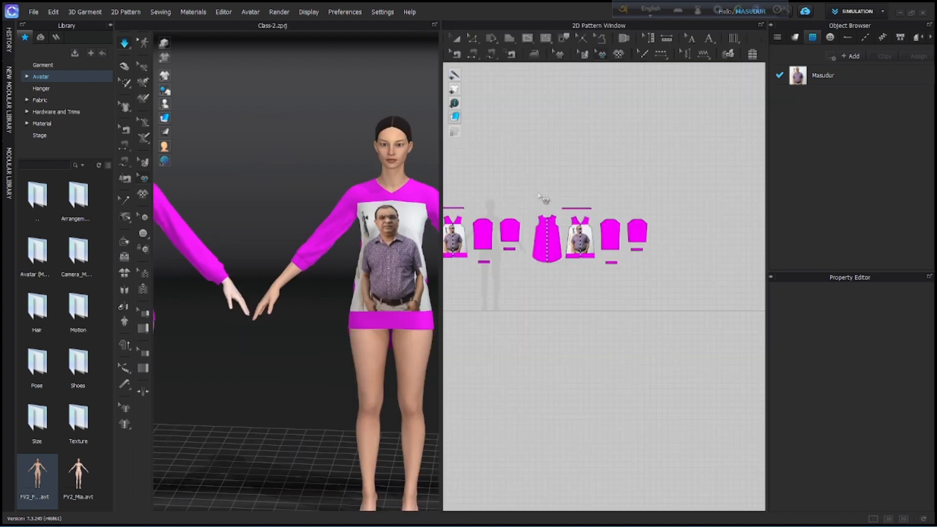
Delete the photo graphic from the duplicated garment's front pattern piece in the 2D Pattern Window.
left_click_drag(539, 197, 684, 321)
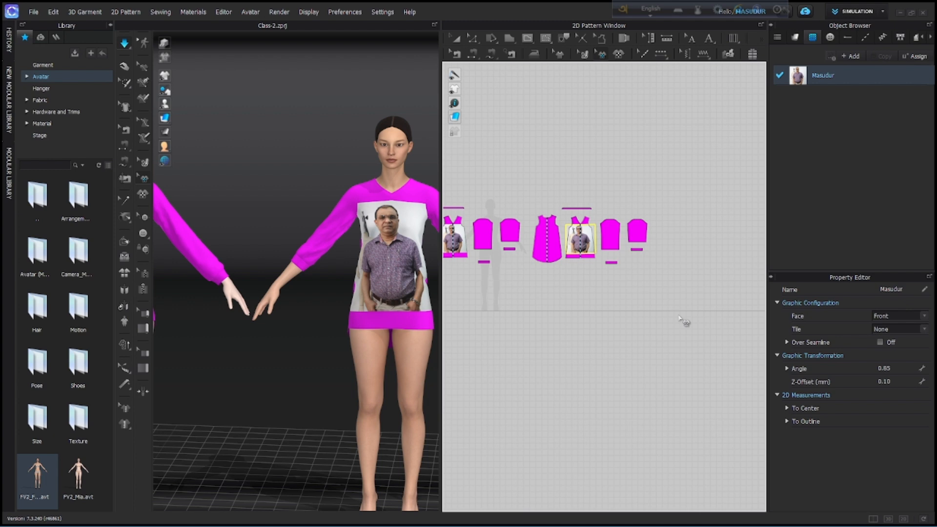
left_click_drag(520, 181, 611, 259)
left_click(528, 158)
left_click_drag(528, 195, 669, 299)
key("Delete")
Select all pattern pieces of the FV2_Feifei avatar's duplicated garment in the 2D Pattern Window with the Transform Pattern tool.
scroll(272, 330, "down", 3)
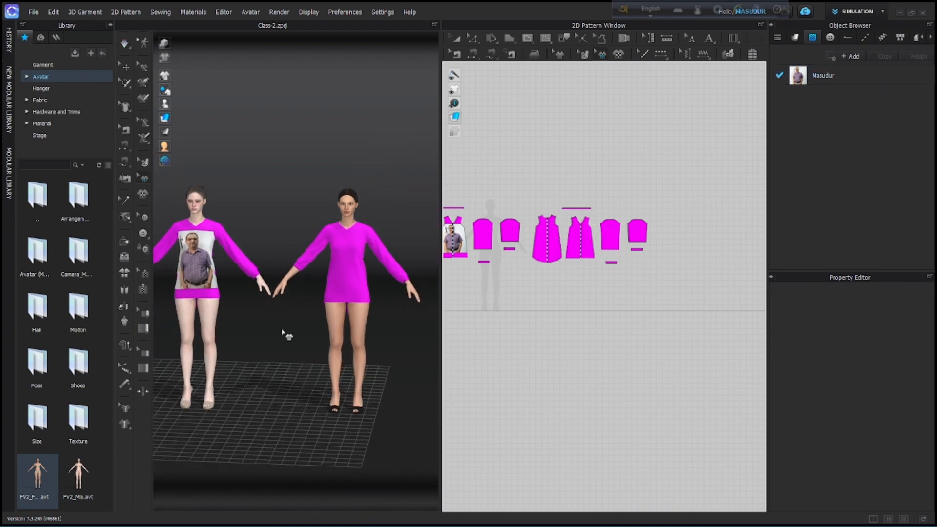
scroll(298, 331, "up", 4)
scroll(303, 332, "down", 5)
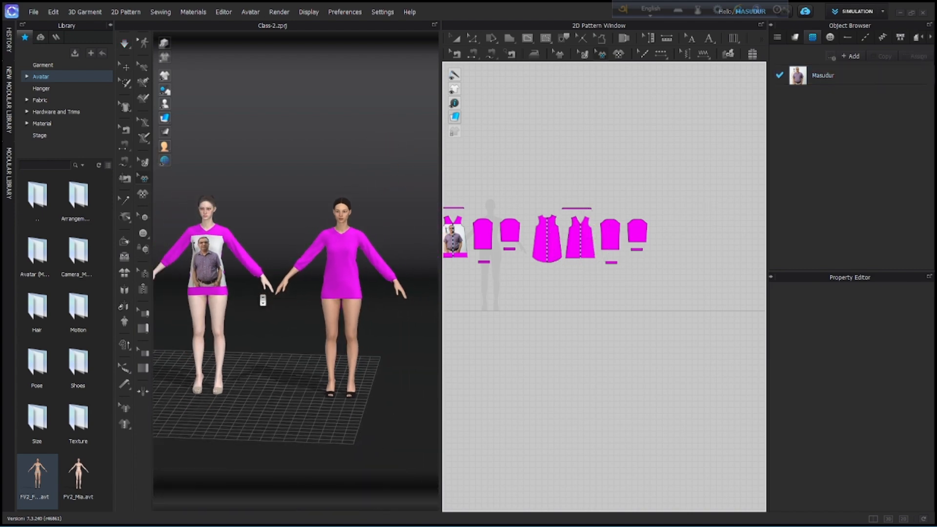
scroll(366, 341, "up", 3)
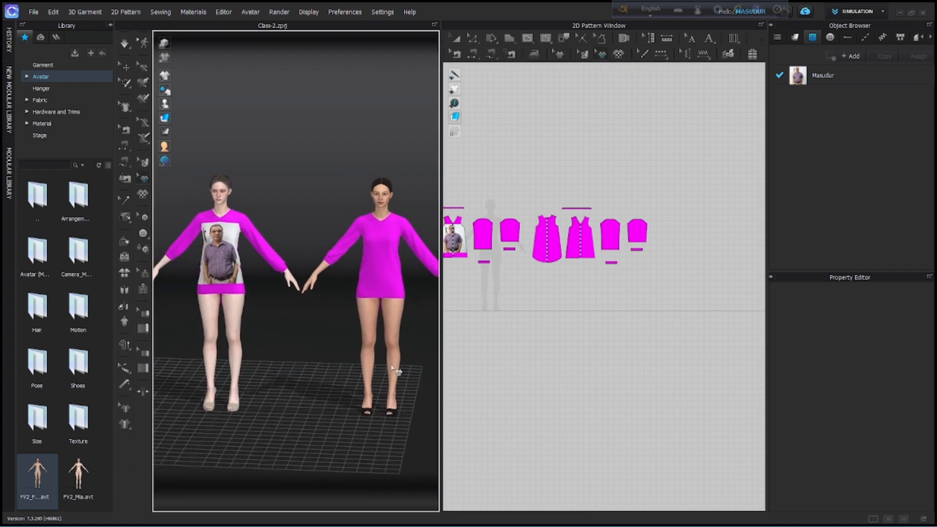
scroll(404, 279, "up", 2)
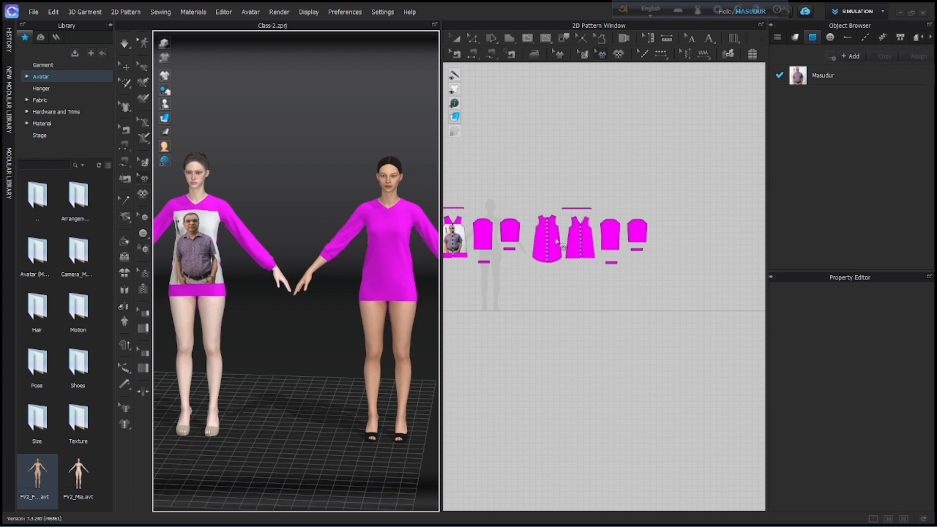
left_click_drag(536, 184, 700, 306)
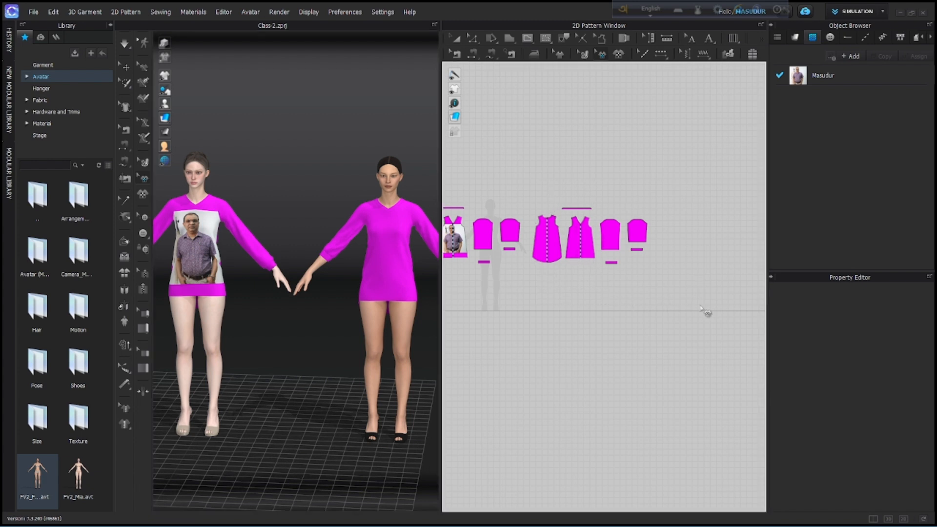
left_click_drag(548, 197, 686, 304)
key("a")
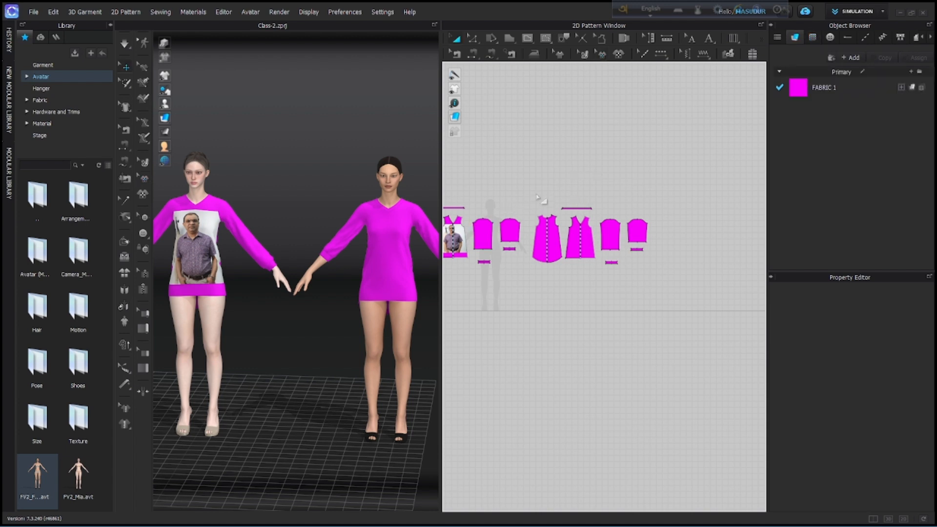
left_click_drag(537, 197, 678, 308)
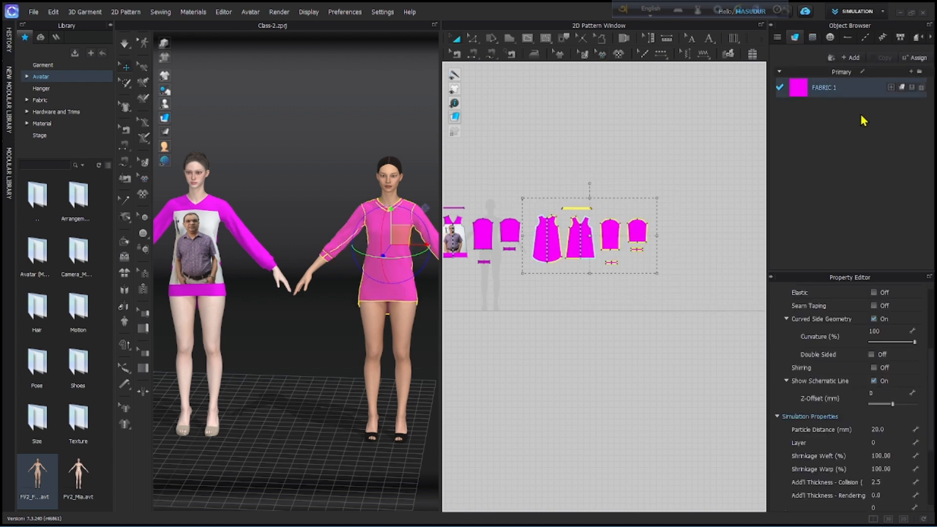
Add a second fabric to the project and set its color to the palette's Red 1 (F50000).
left_click(892, 87)
left_click(844, 58)
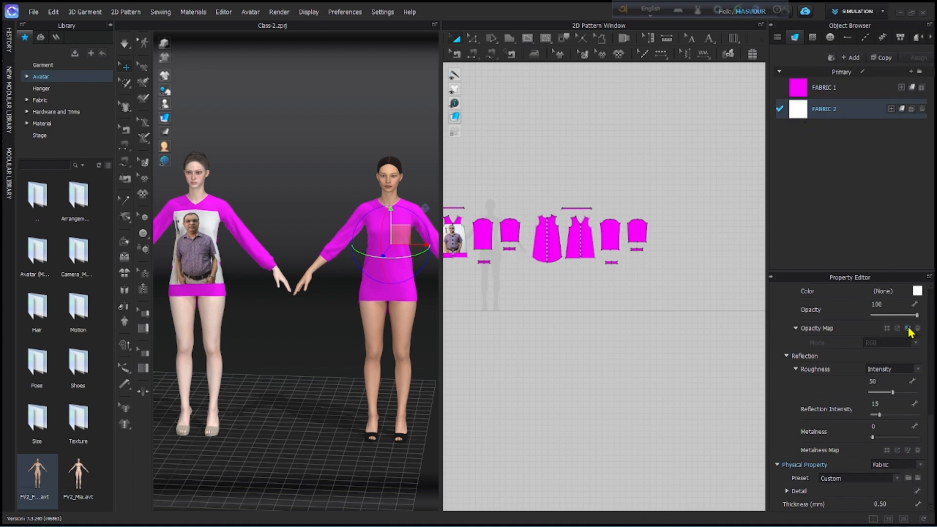
left_click(917, 291)
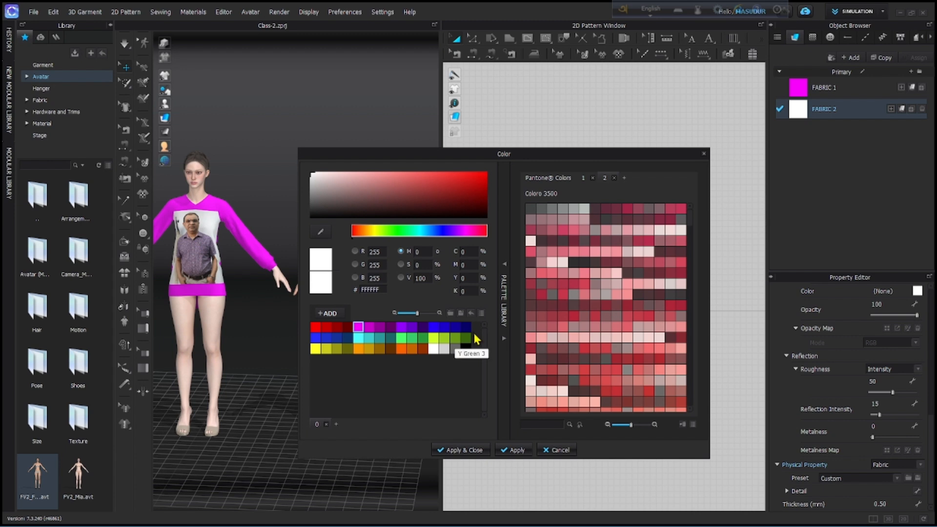
scroll(632, 349, "down", 3)
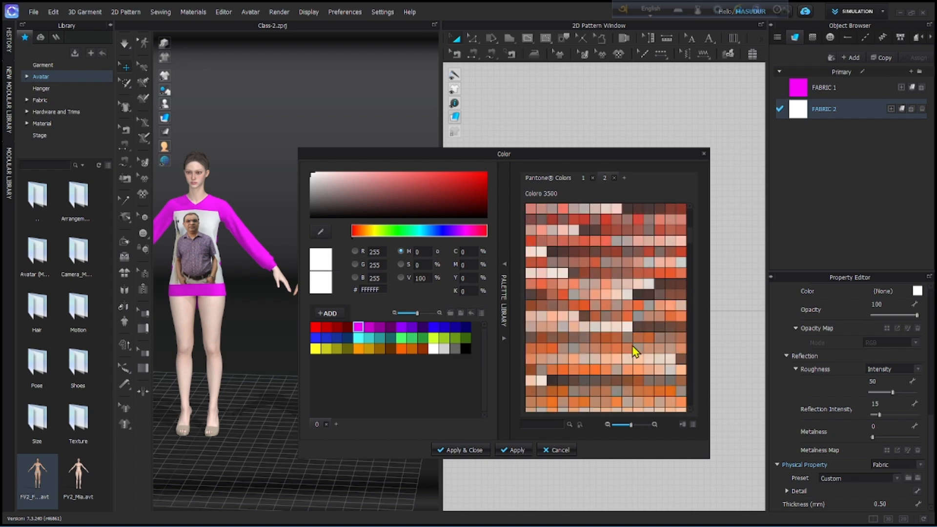
scroll(633, 349, "up", 5)
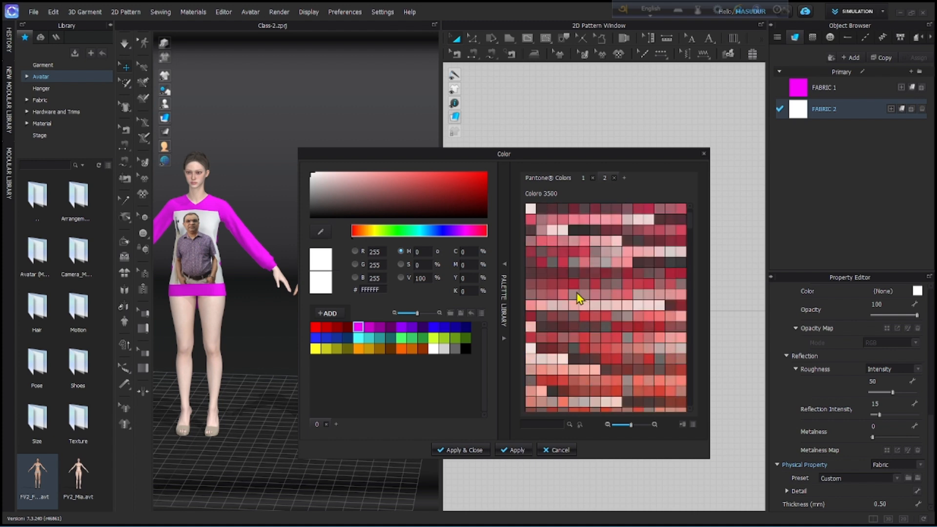
scroll(616, 317, "down", 3)
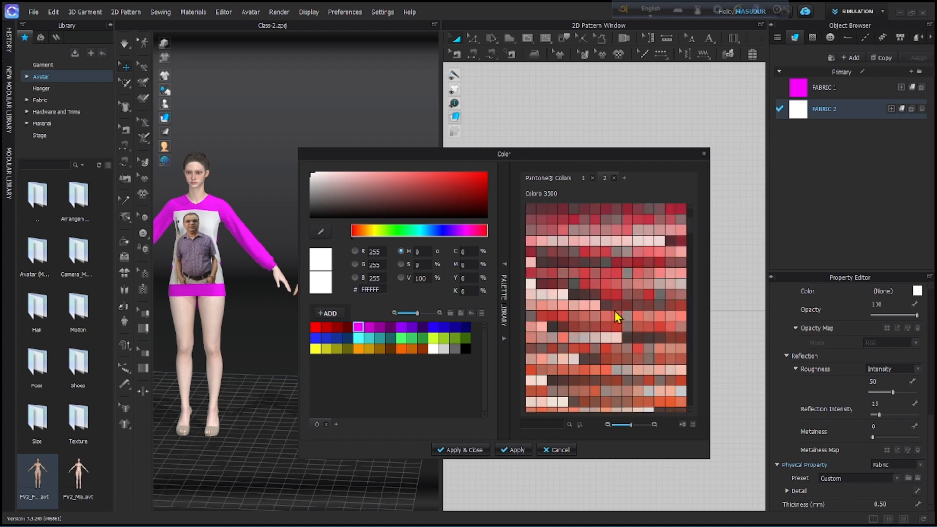
left_click(584, 253)
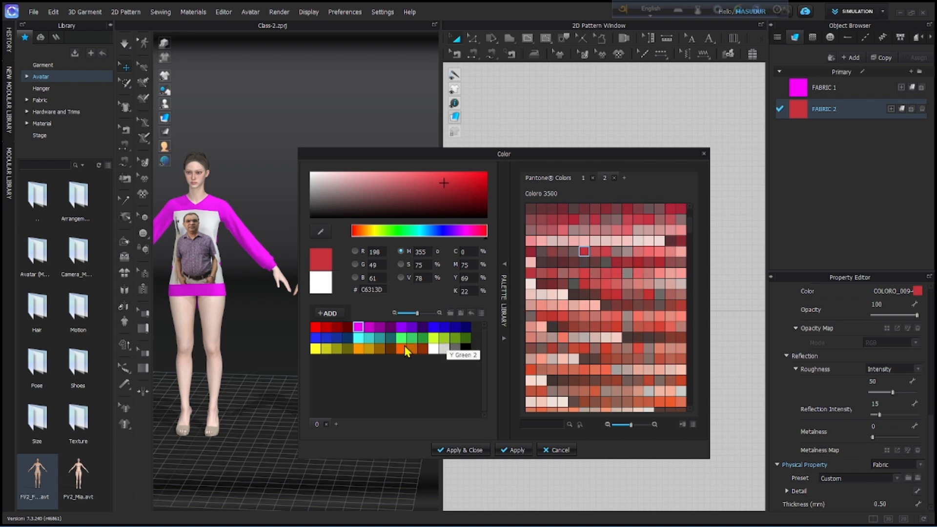
left_click(391, 349)
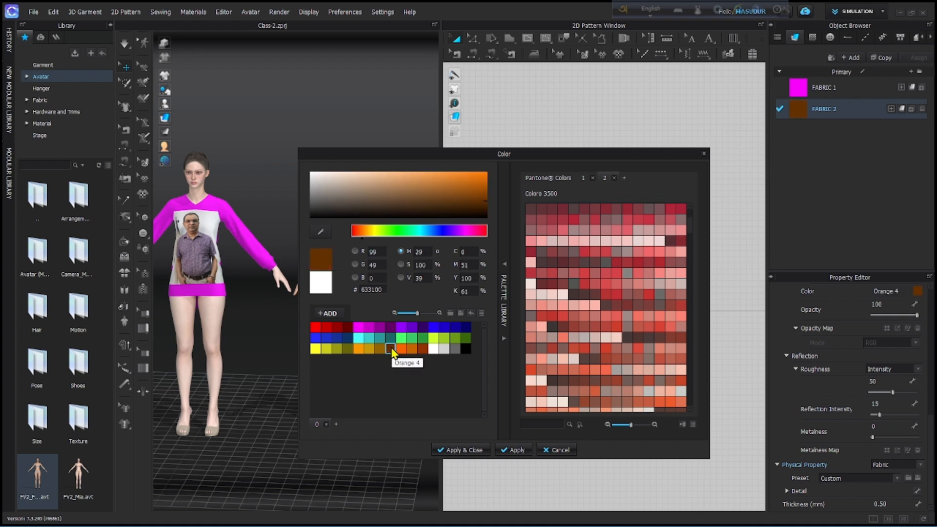
left_click(315, 327)
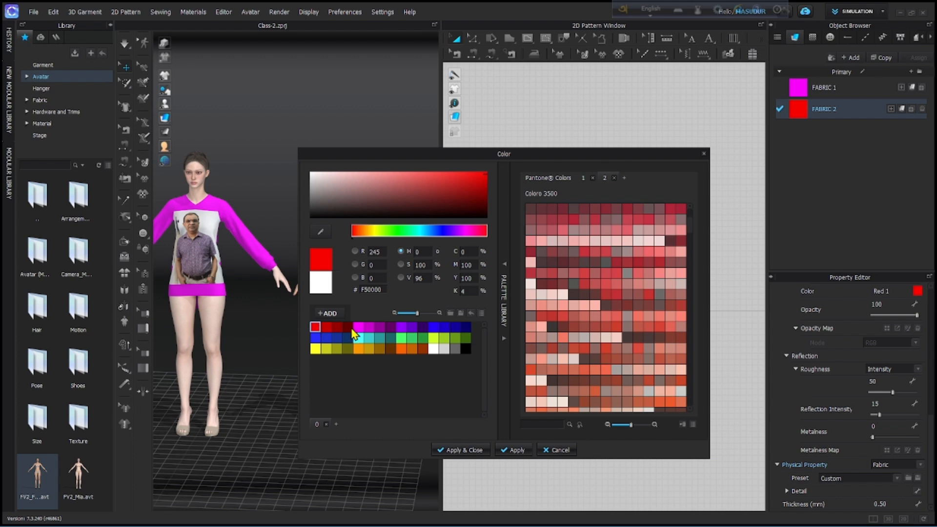
left_click(473, 454)
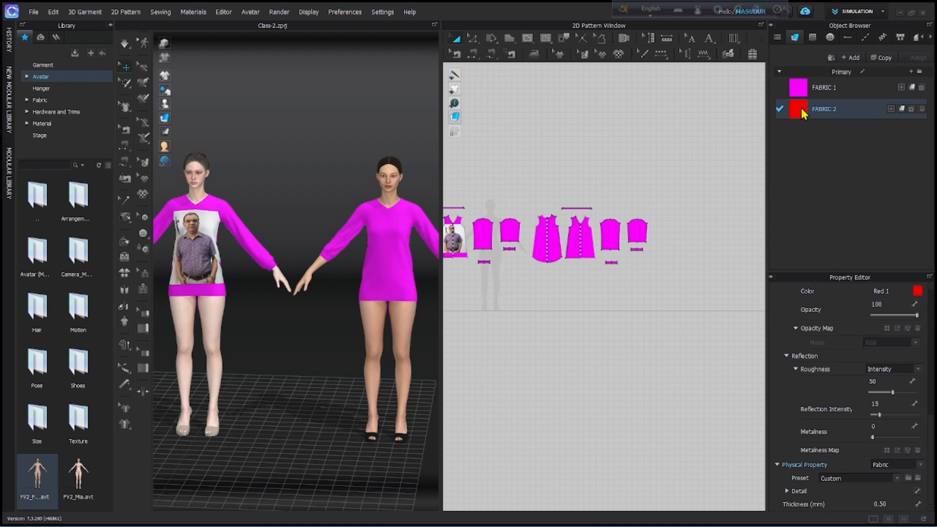
Assign the red FABRIC 2 to the duplicated garment's back, front and both sleeve pattern pieces in the 2D Pattern Window.
left_click_drag(644, 245, 554, 246)
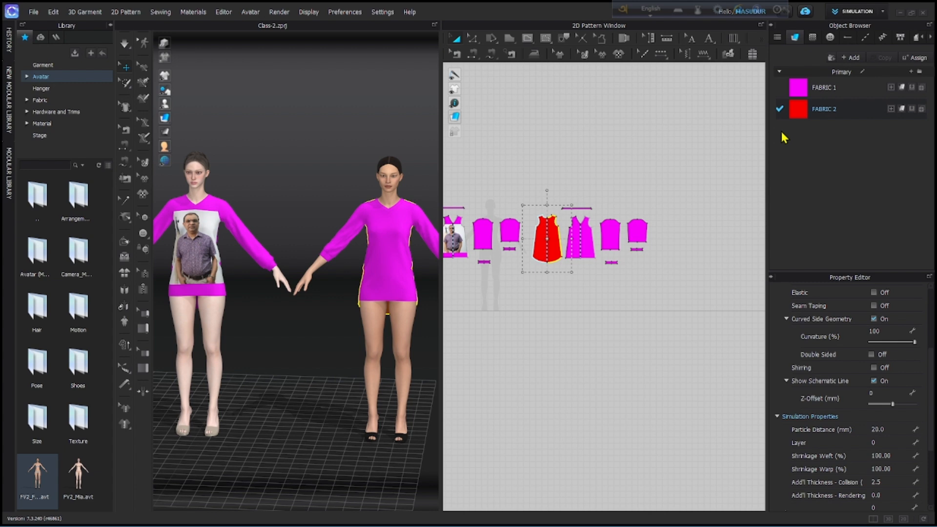
left_click_drag(803, 108, 585, 262)
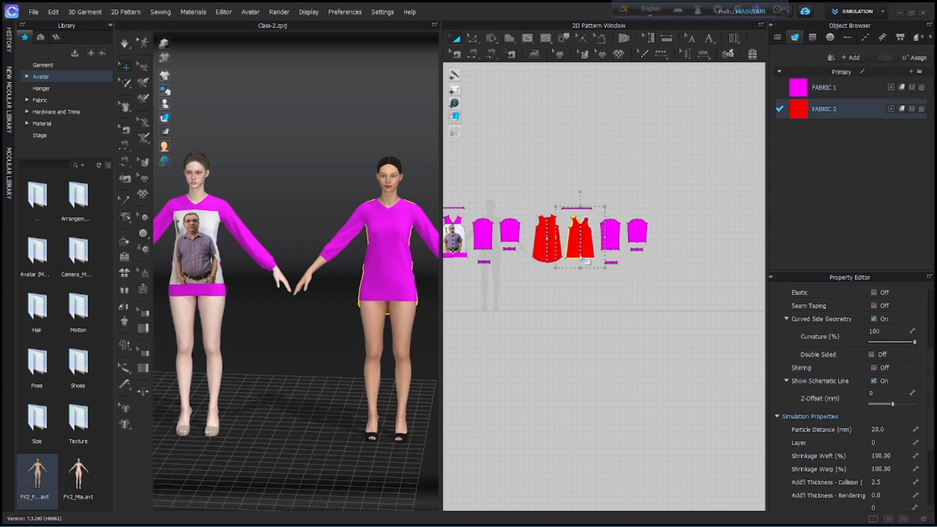
left_click_drag(803, 109, 616, 244)
left_click_drag(801, 109, 639, 237)
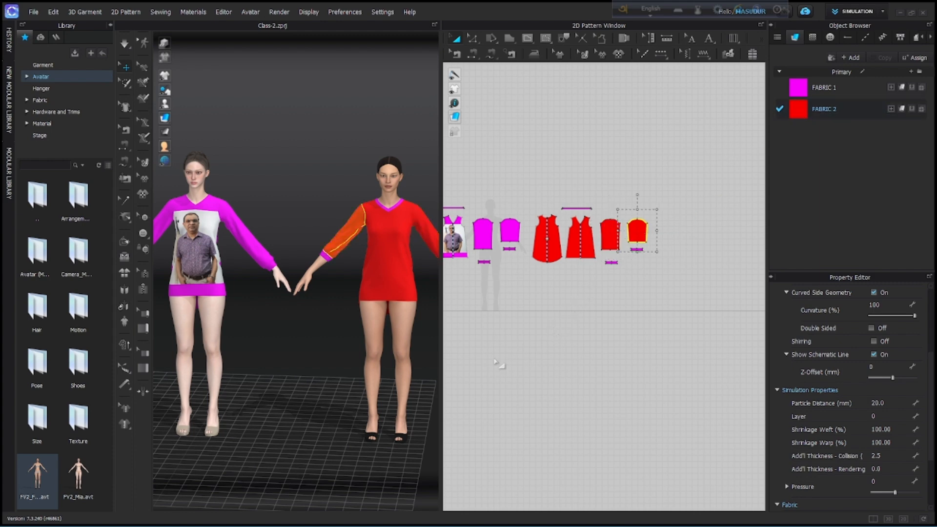
Examine the recolored garment on the avatar and its neckband and cuff pieces in the 3D and 2D views.
scroll(354, 337, "up", 3)
scroll(394, 329, "down", 3)
middle_click_drag(393, 329, 348, 320)
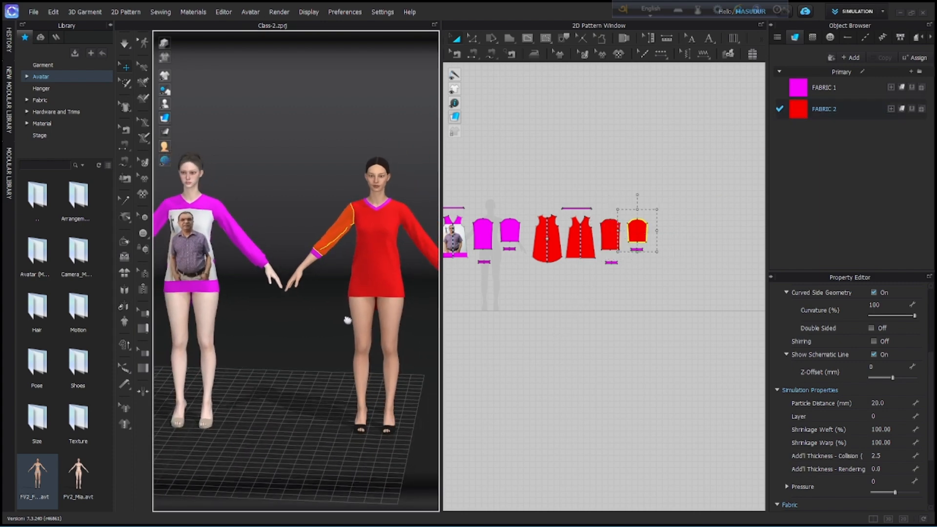
right_click_drag(348, 320, 406, 272)
scroll(349, 311, "up", 2)
scroll(348, 317, "down", 2)
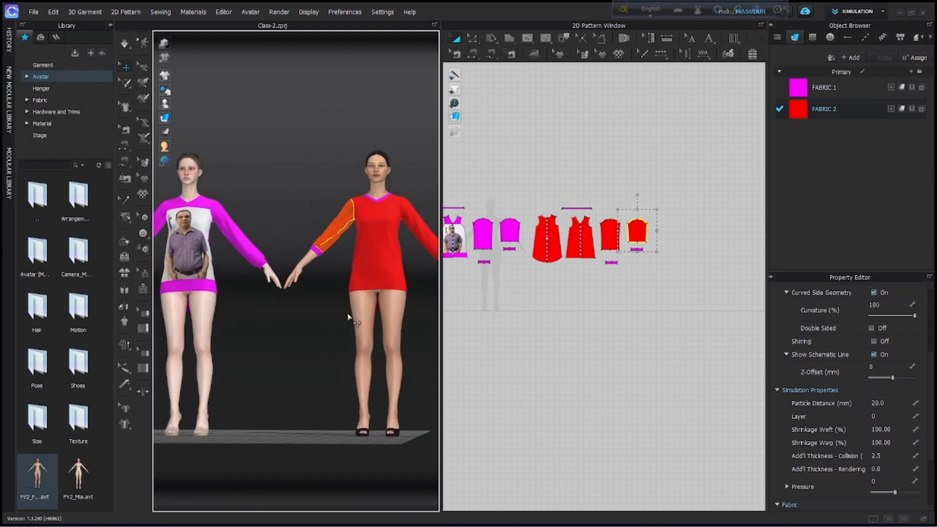
scroll(349, 317, "down", 2)
scroll(359, 327, "up", 3)
scroll(343, 349, "down", 1)
scroll(338, 351, "up", 1)
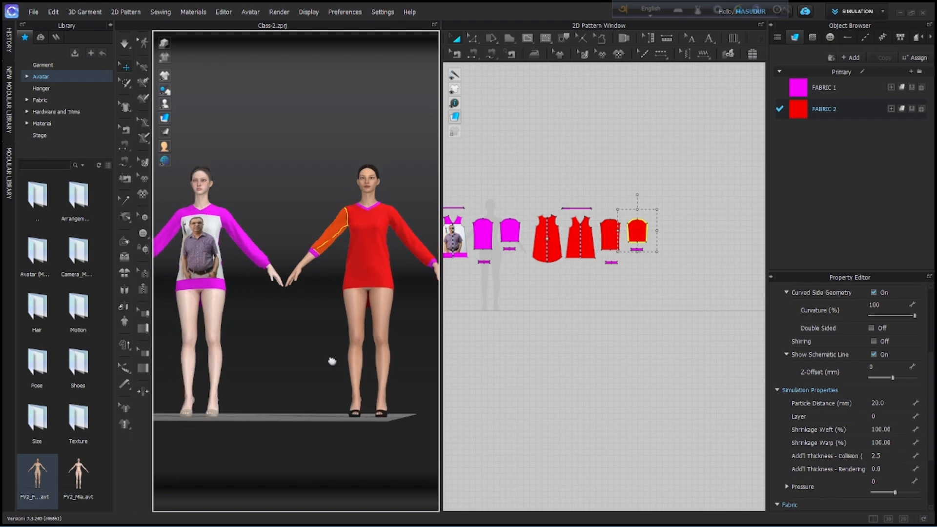
middle_click_drag(332, 361, 360, 369)
scroll(564, 330, "up", 2)
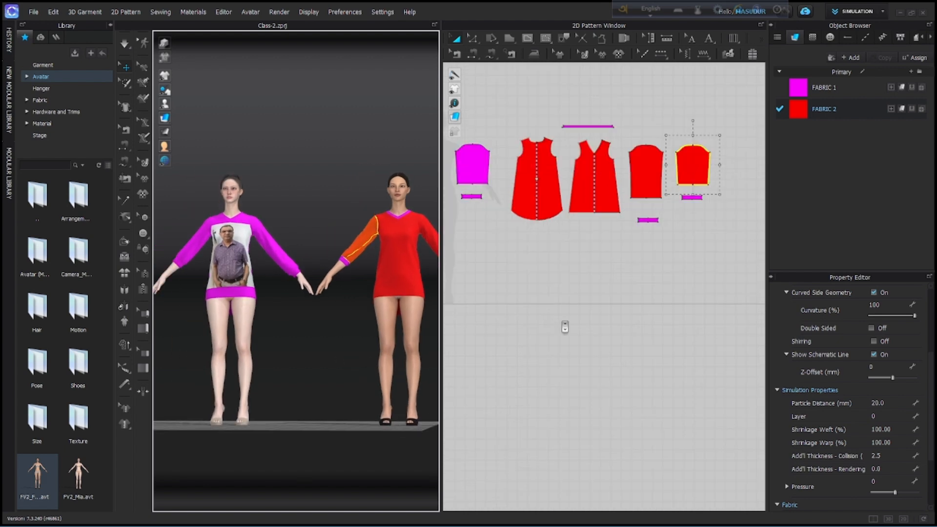
scroll(560, 324, "down", 3)
scroll(606, 329, "up", 2)
scroll(345, 331, "up", 2)
scroll(345, 331, "down", 3)
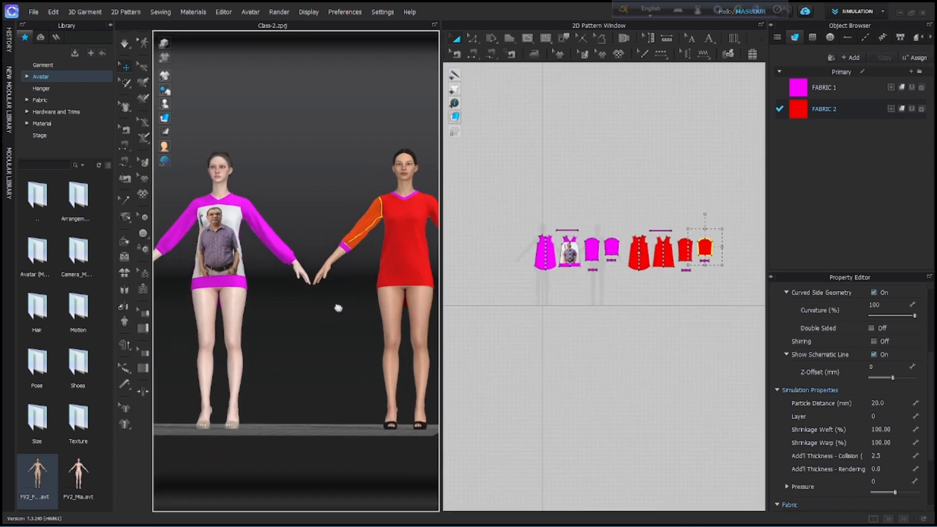
scroll(335, 312, "down", 2)
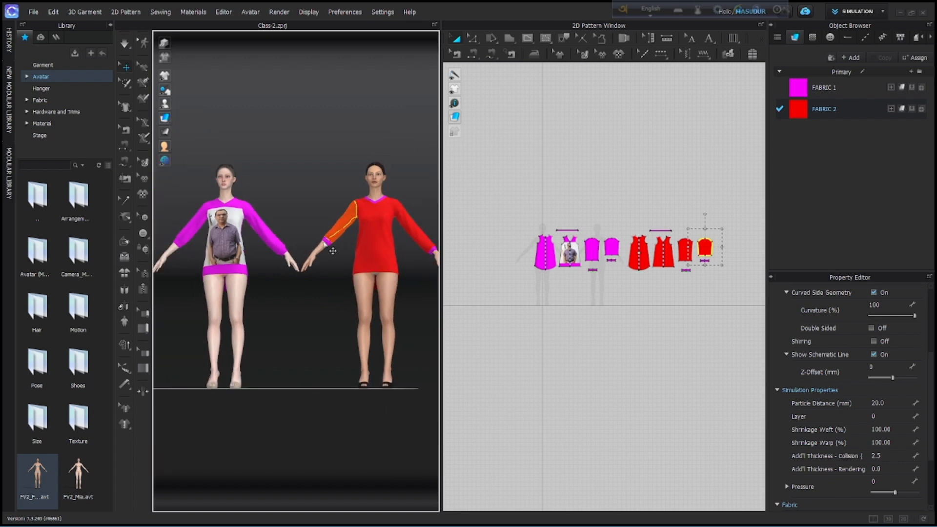
scroll(692, 273, "up", 2)
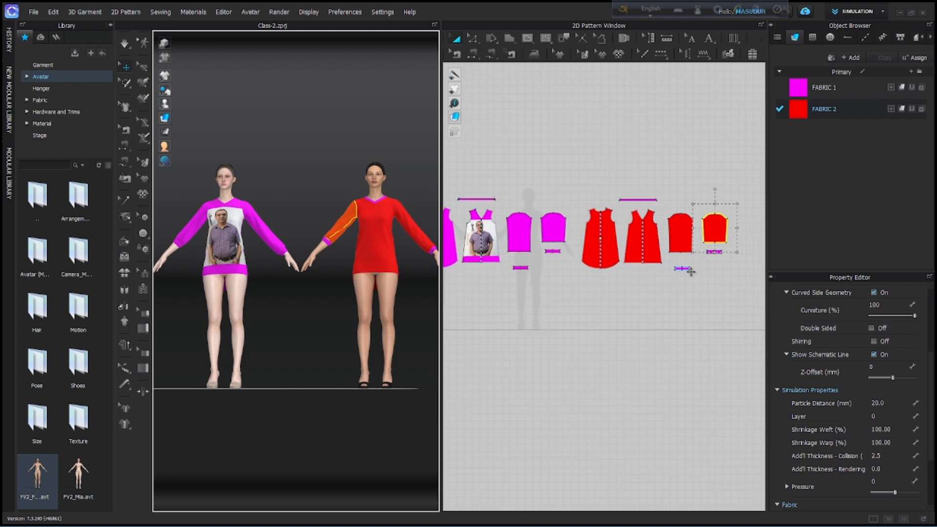
left_click_drag(593, 174, 752, 307)
left_click(427, 336)
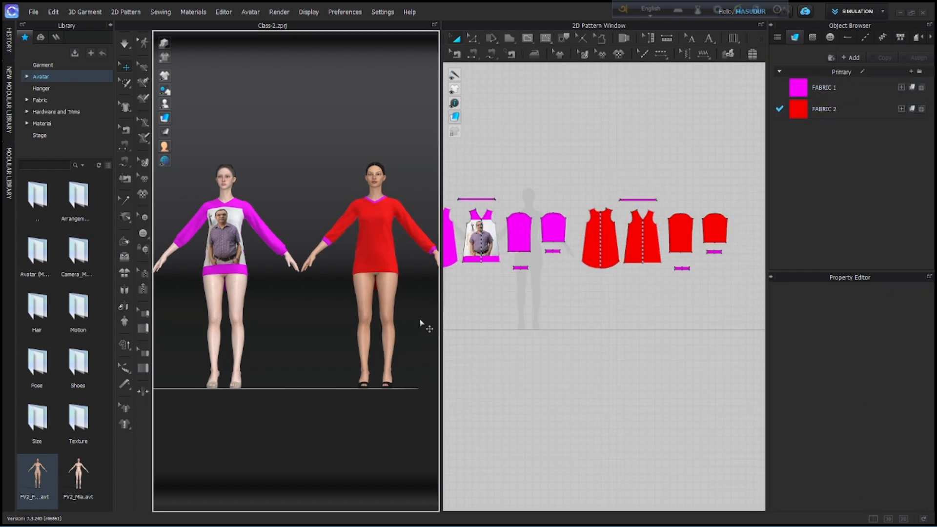
scroll(328, 340, "up", 8)
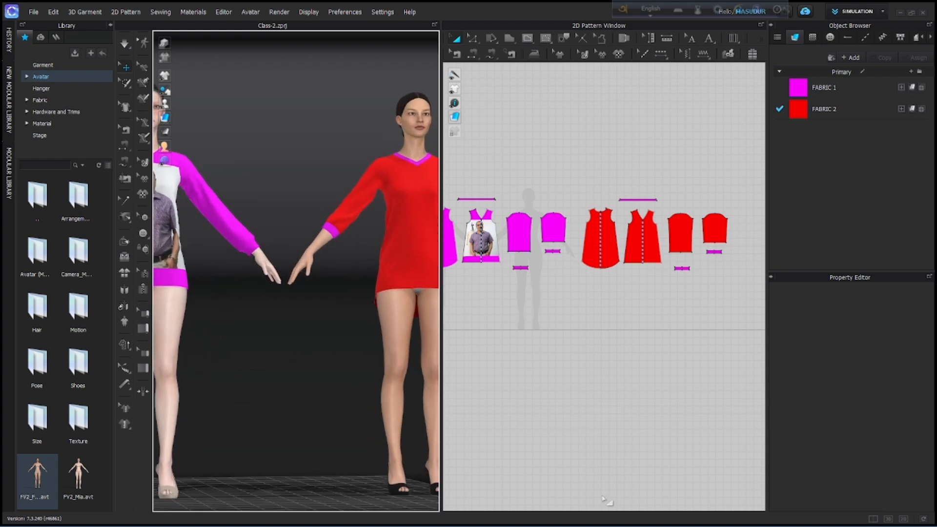
Display only the 3D window and compare the garments on both avatars from the front.
mouse_move(326, 524)
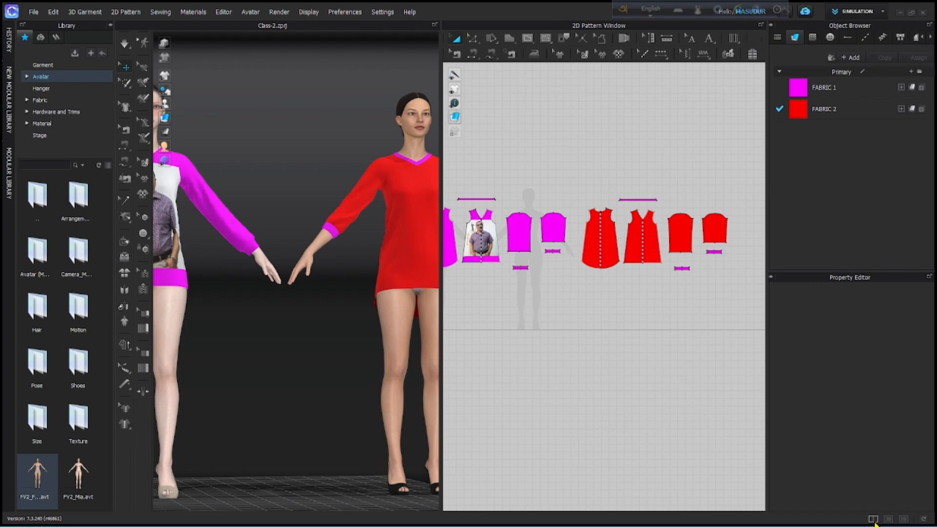
left_click(888, 519)
scroll(569, 337, "up", 5)
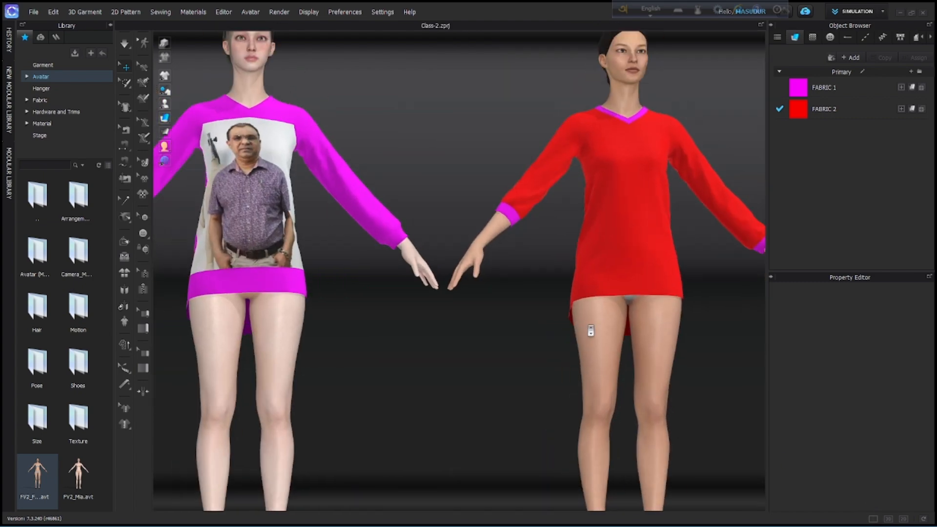
scroll(590, 330, "down", 3)
mouse_move(690, 308)
right_mouse_down()
mouse_move(694, 293)
mouse_move(705, 298)
right_mouse_up()
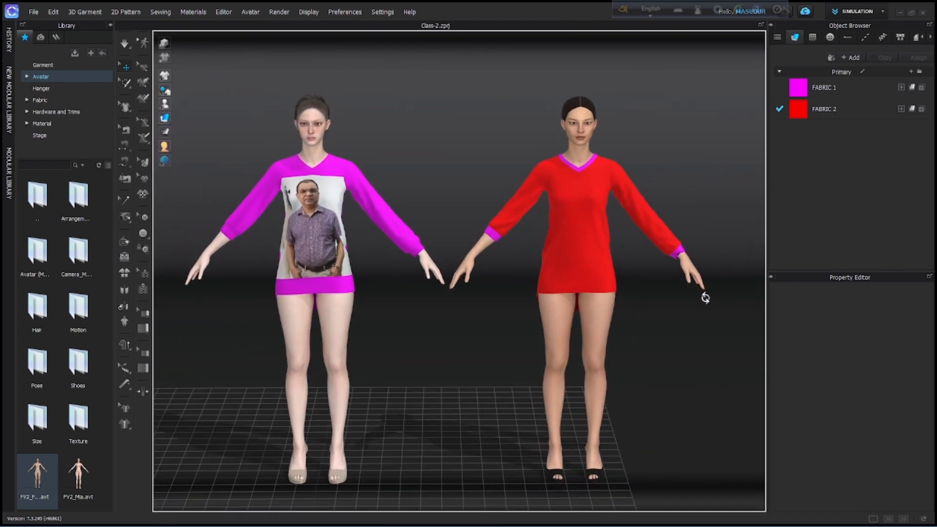
middle_click_drag(523, 404, 600, 383)
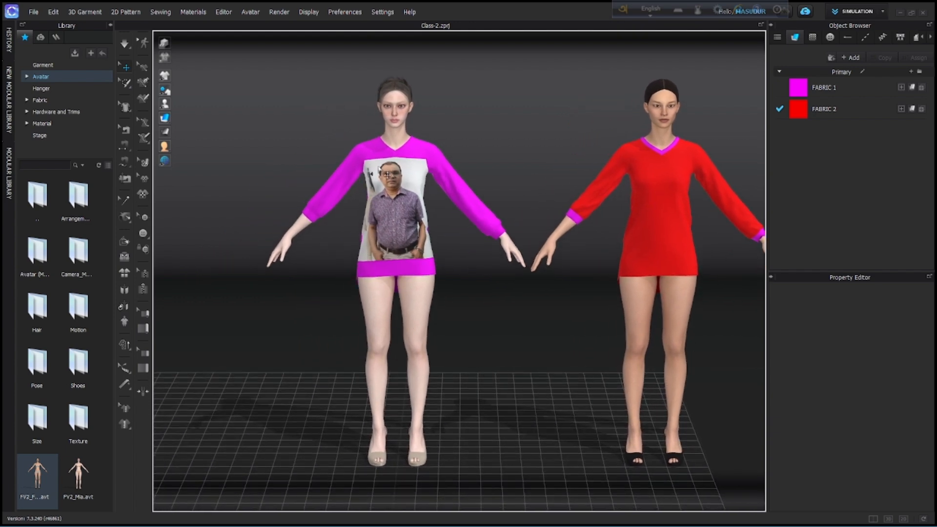
scroll(642, 342, "down", 2)
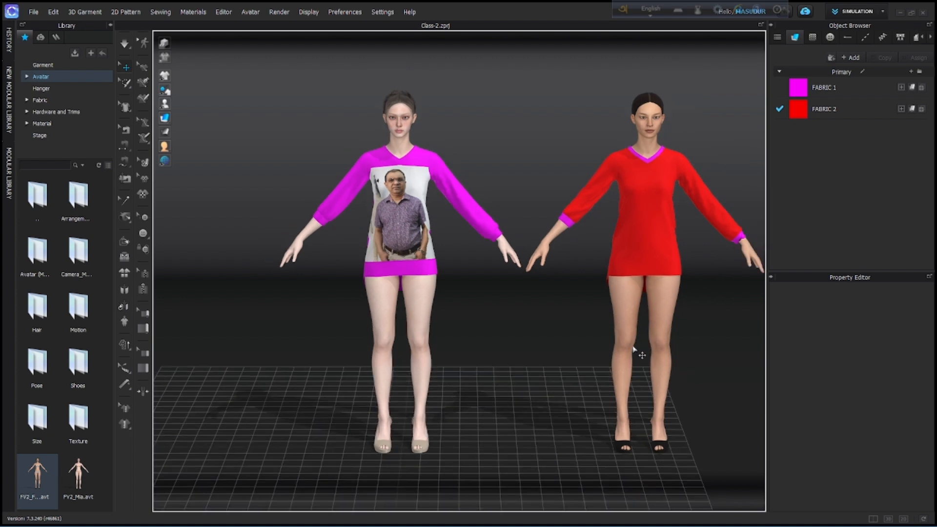
scroll(633, 354, "up", 2)
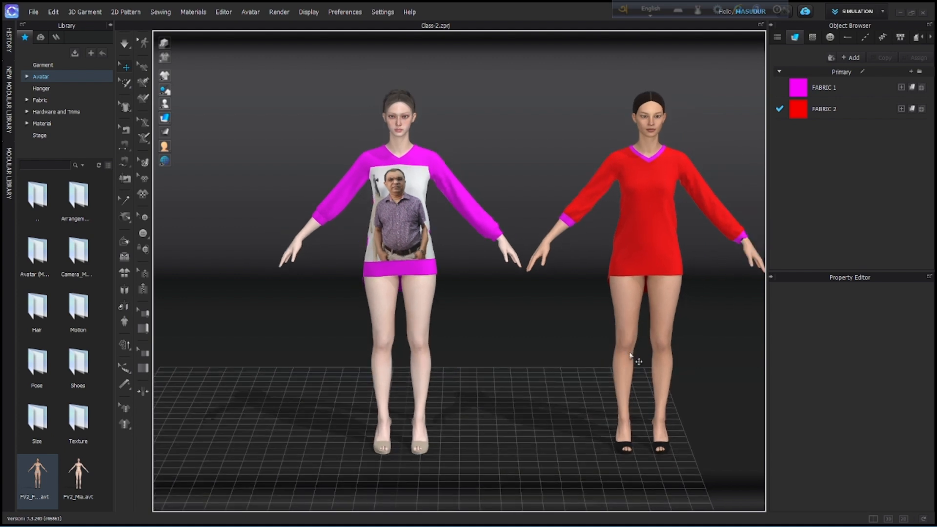